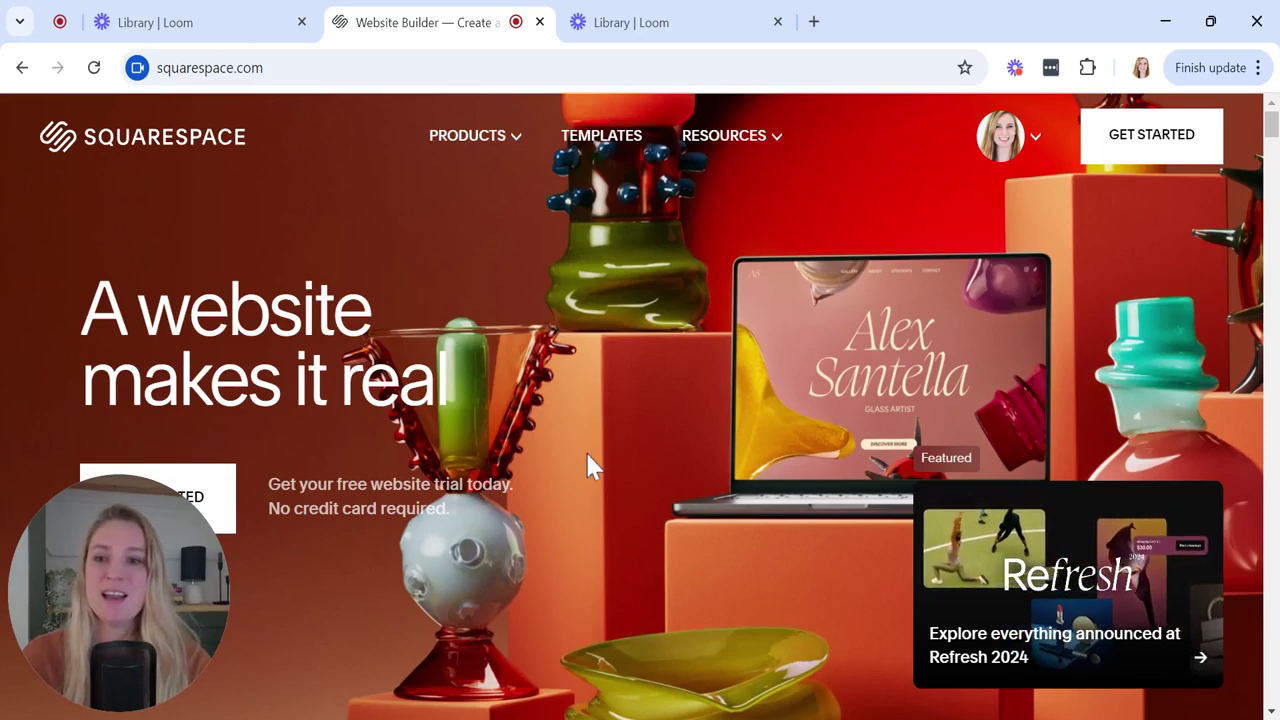
# Open the website templates page and launch the Build with AI (Blueprint AI) site builder
pyautogui.scroll(-1, 590, 465)
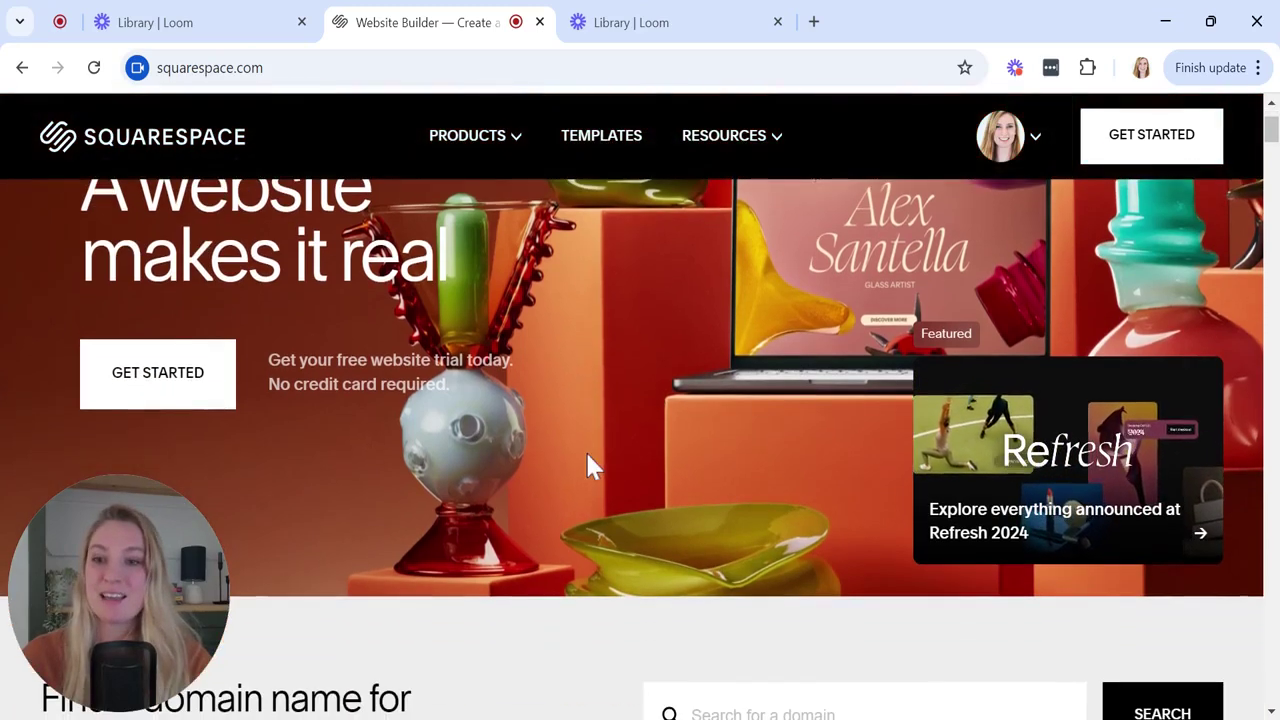
pyautogui.click(162, 376)
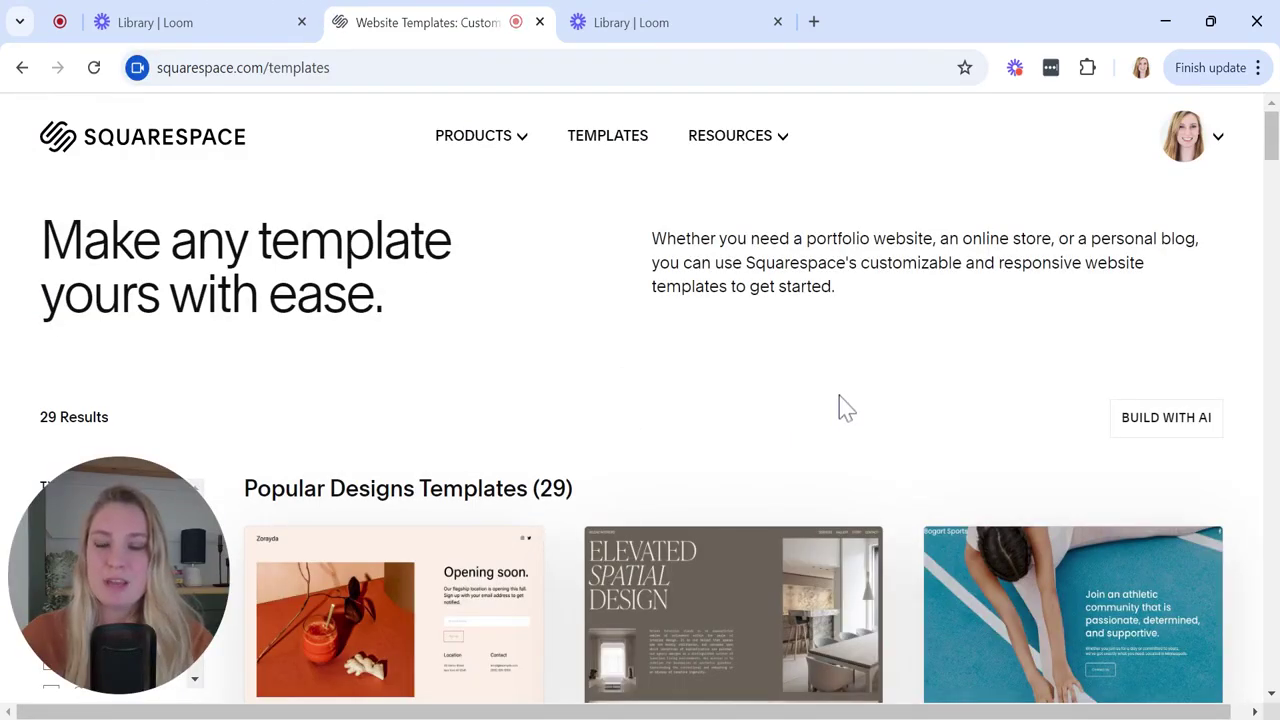
pyautogui.scroll(-3, 847, 407)
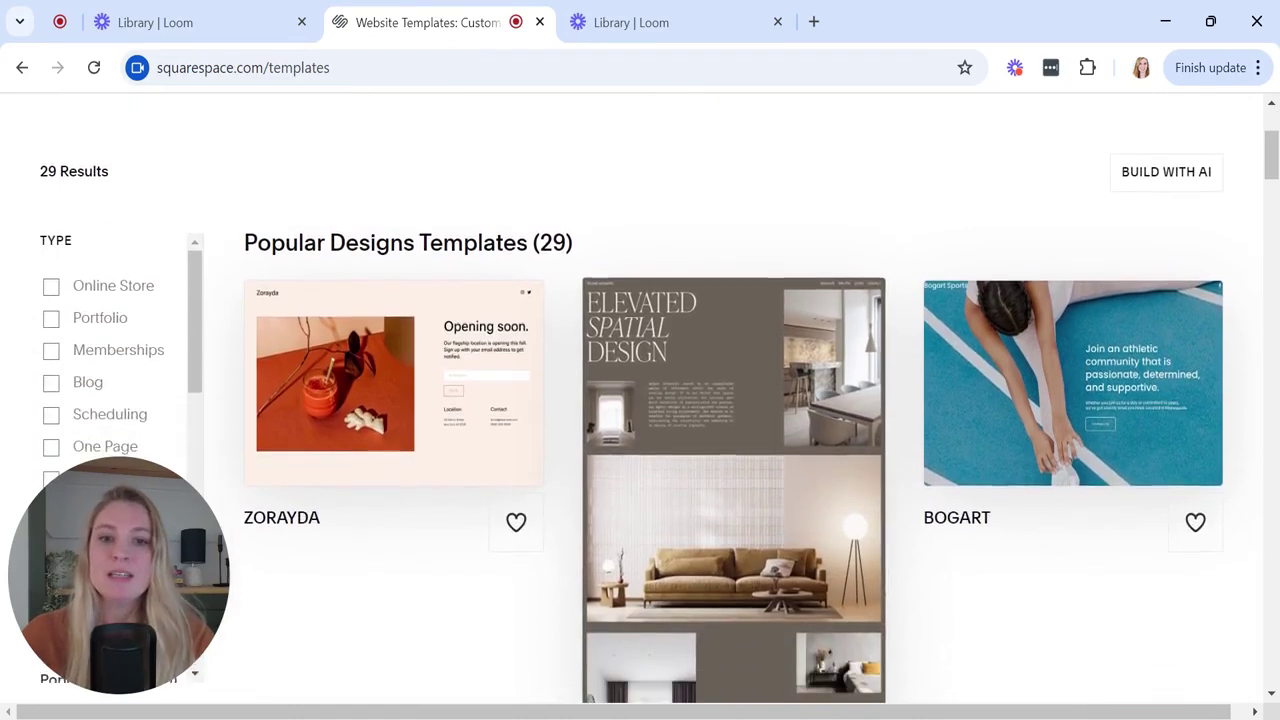
pyautogui.scroll(-1, 491, 543)
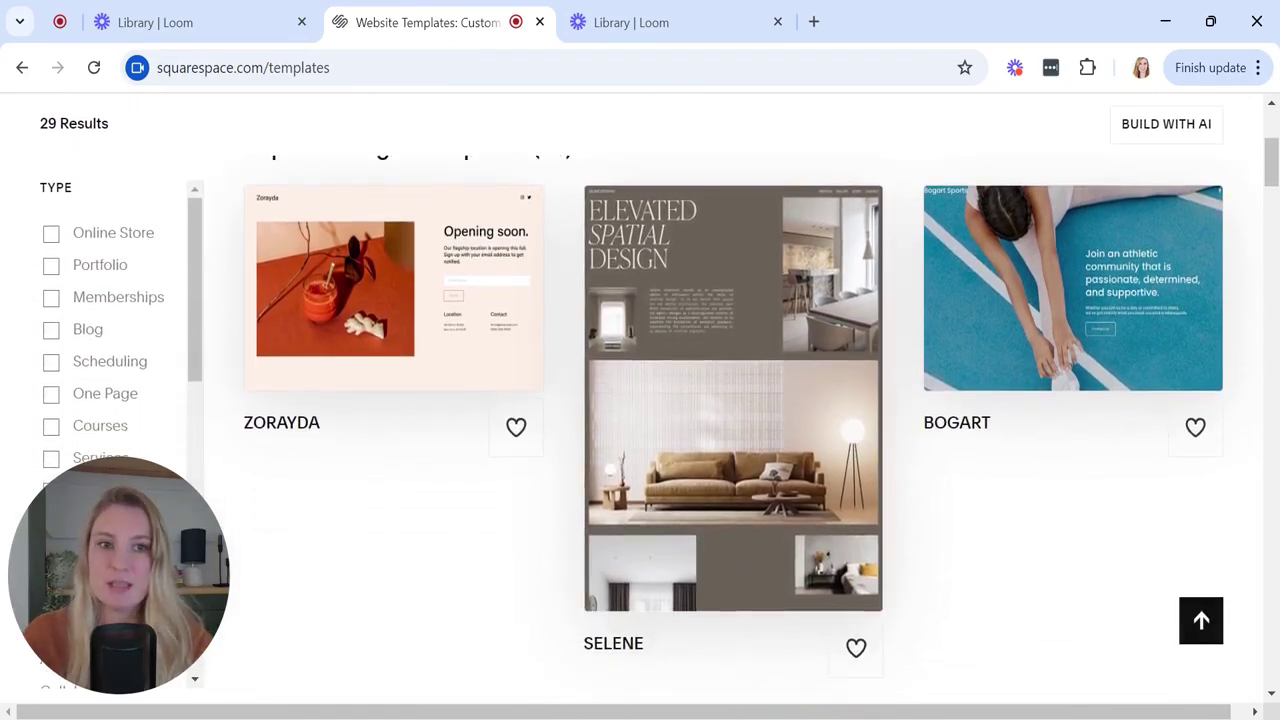
pyautogui.scroll(-5, 733, 429)
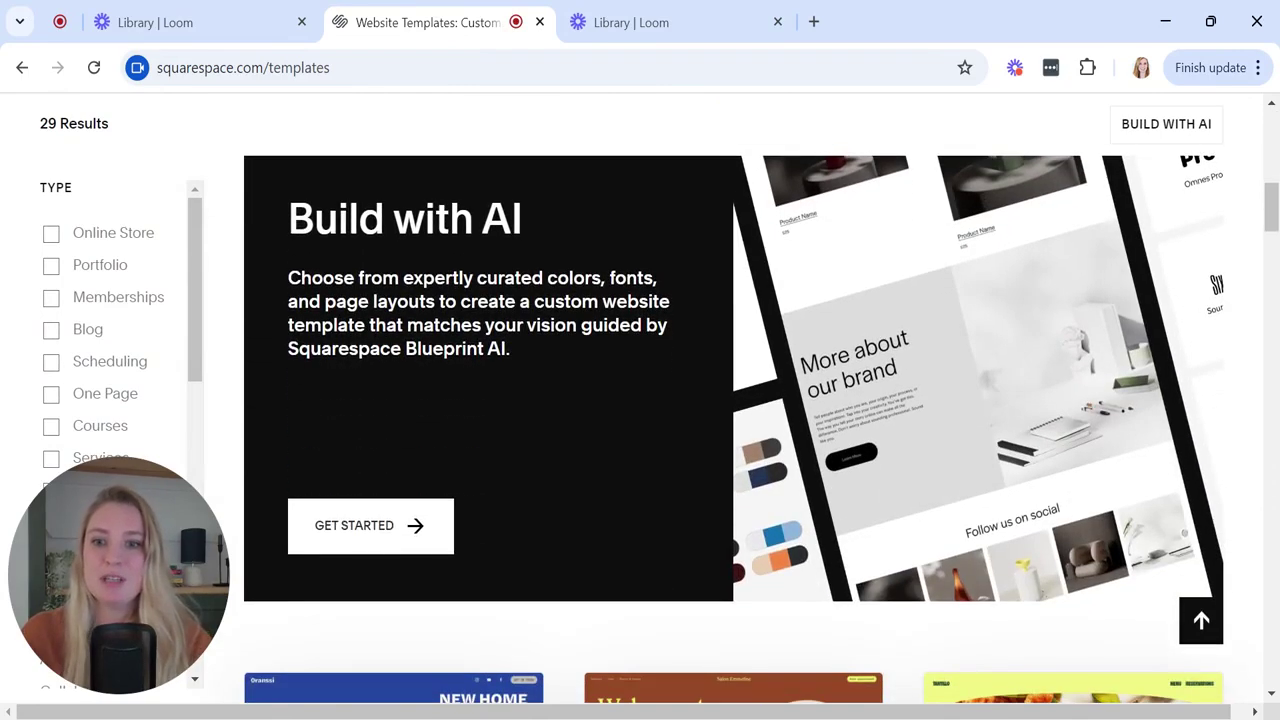
pyautogui.click(360, 533)
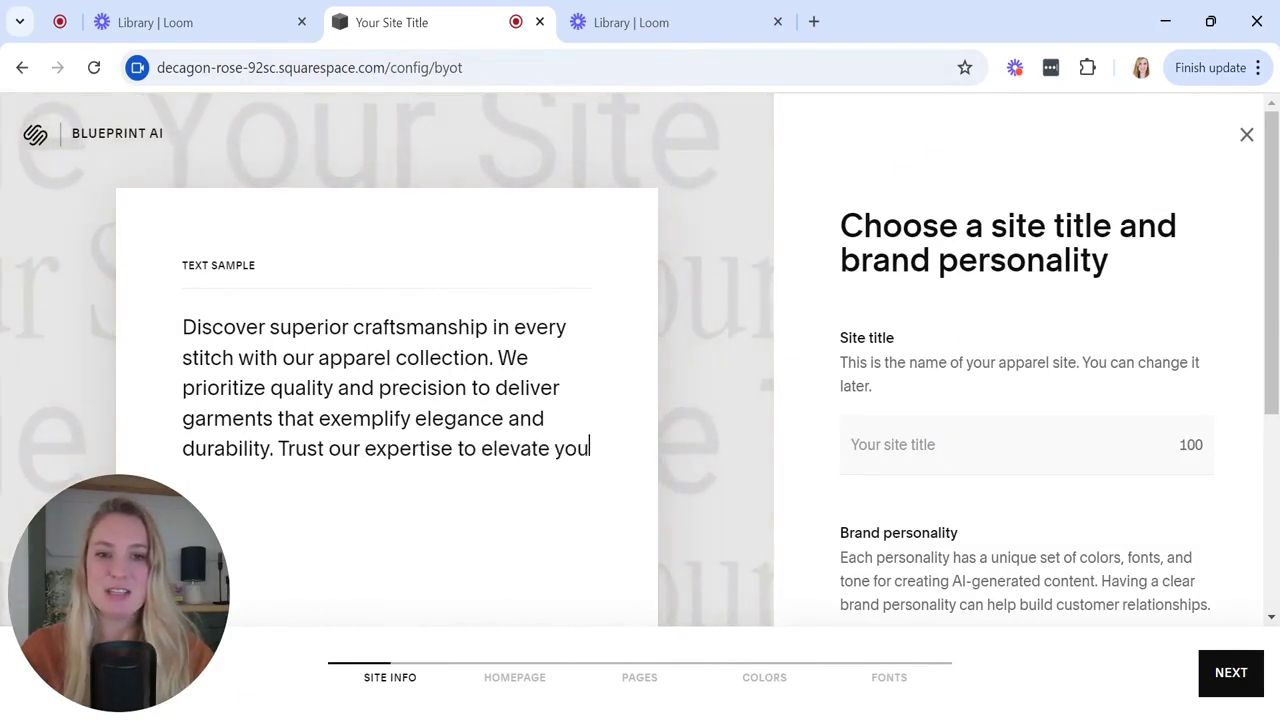
# Enter 'Amazing Apparel' as the site title, correcting the typo
pyautogui.click(850, 444)
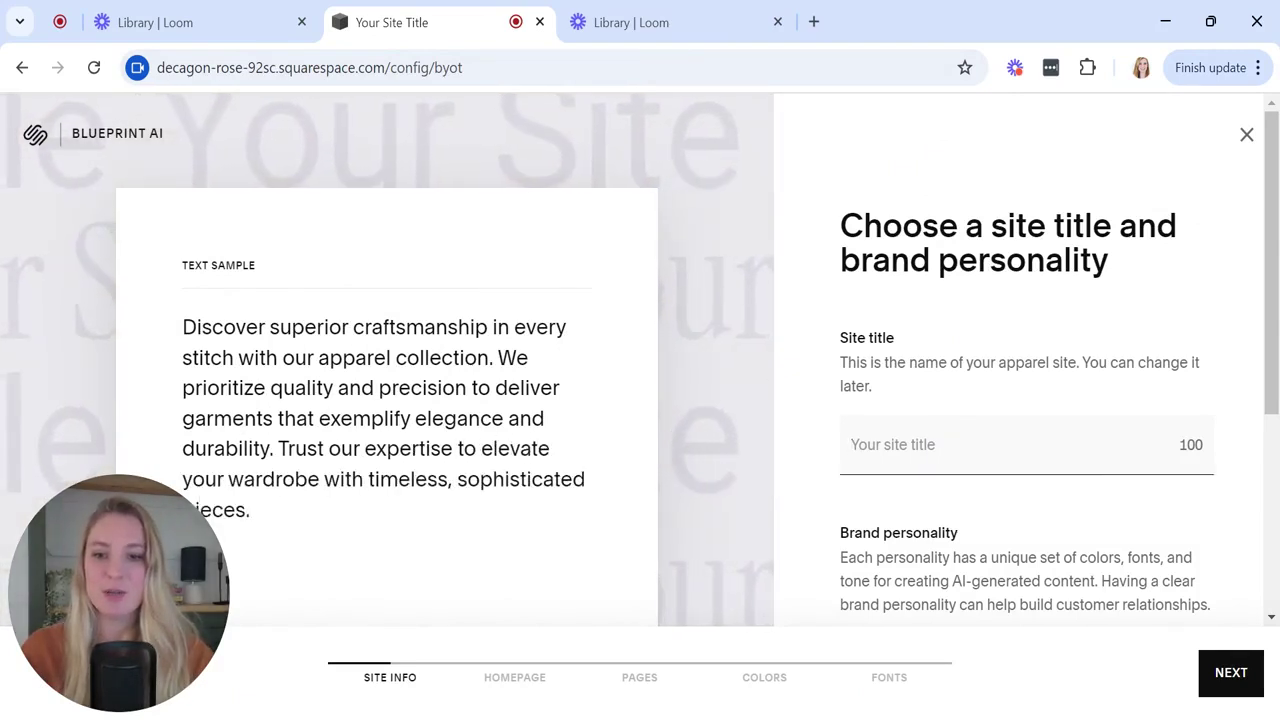
pyautogui.write('A')
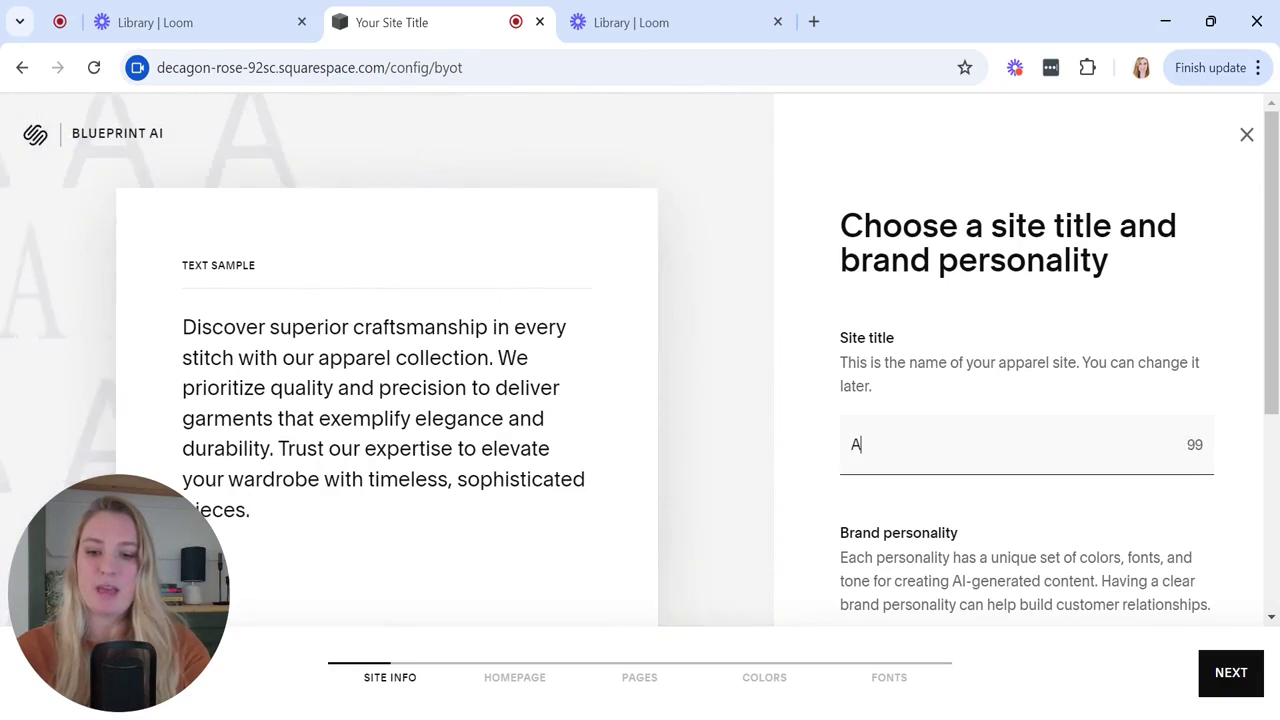
pyautogui.write('mazing Appa')
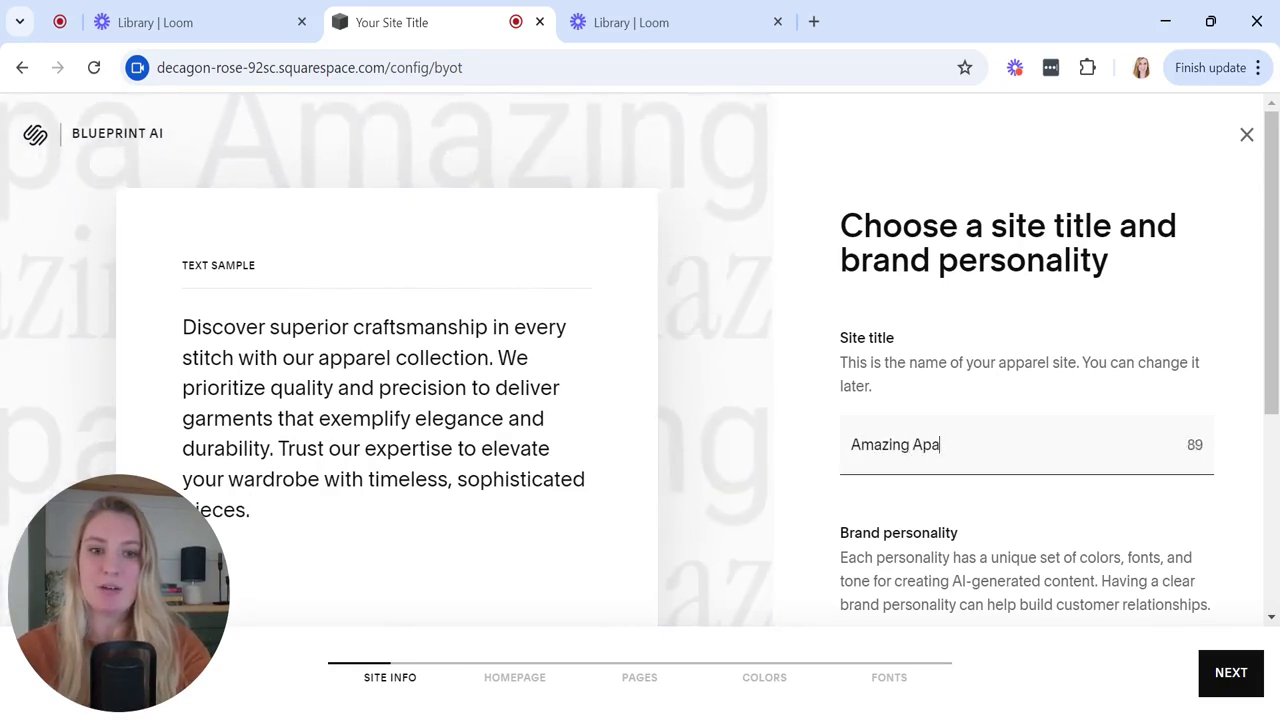
pyautogui.press('BackSpace')
pyautogui.write('parel')
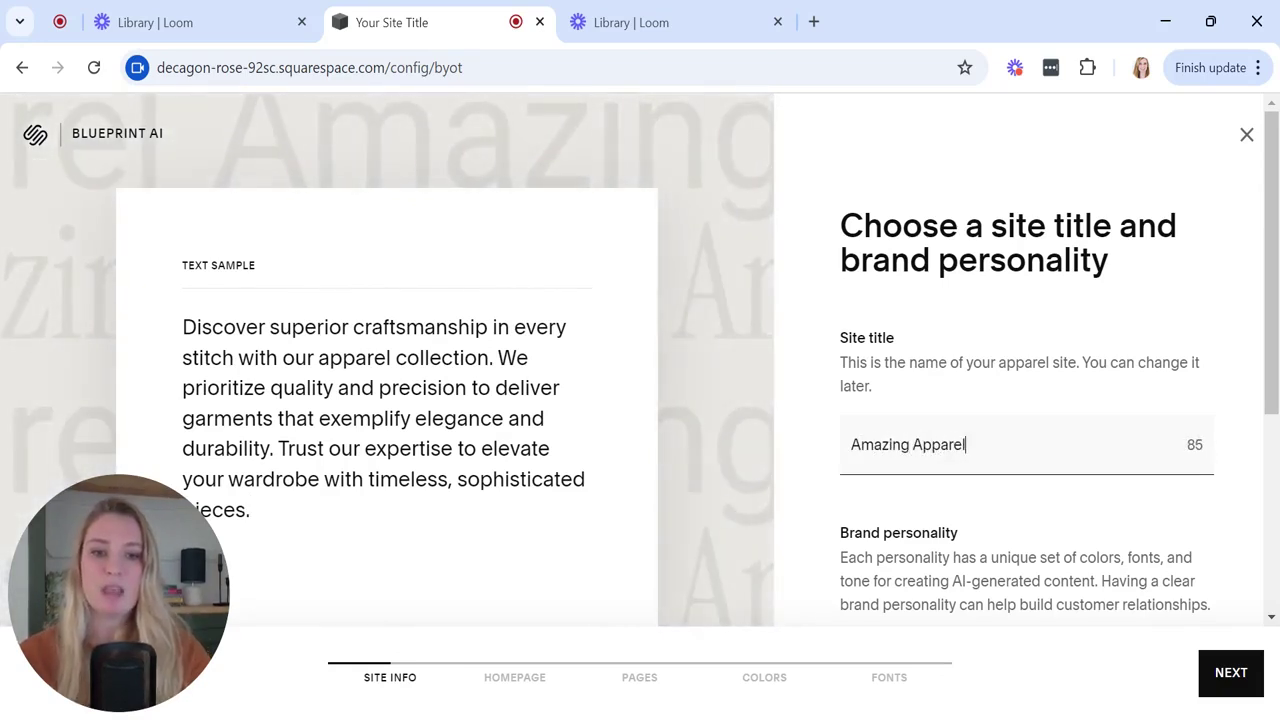
pyautogui.click(795, 522)
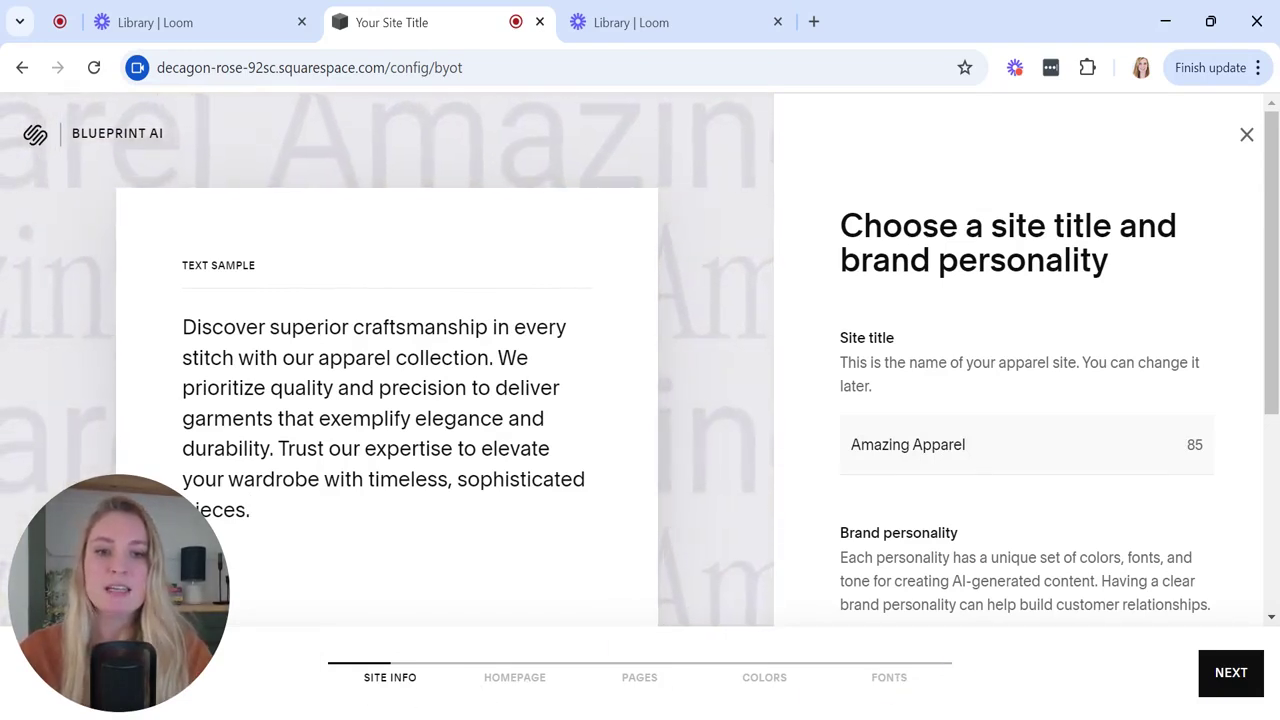
# Choose Playful as the brand personality after trying Sophisticated, and continue to the homepage step
pyautogui.scroll(-3, 1037, 250)
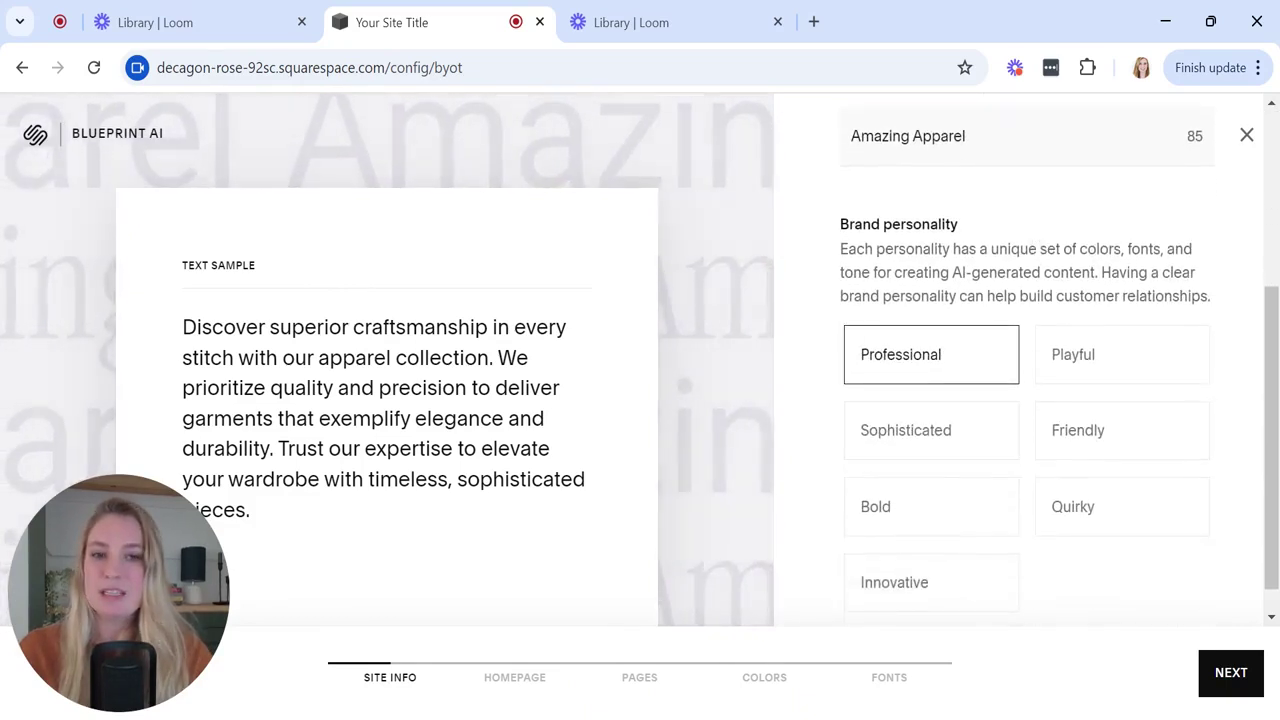
pyautogui.scroll(-1, 1037, 350)
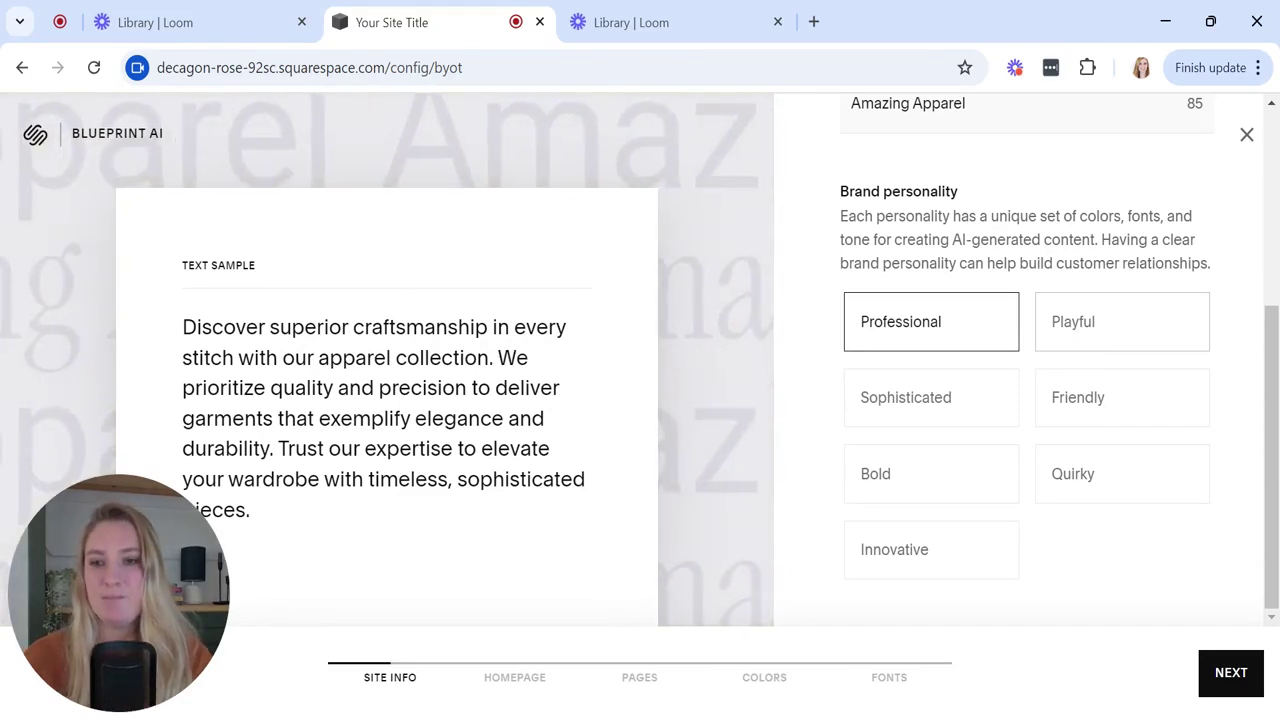
pyautogui.click(1080, 342)
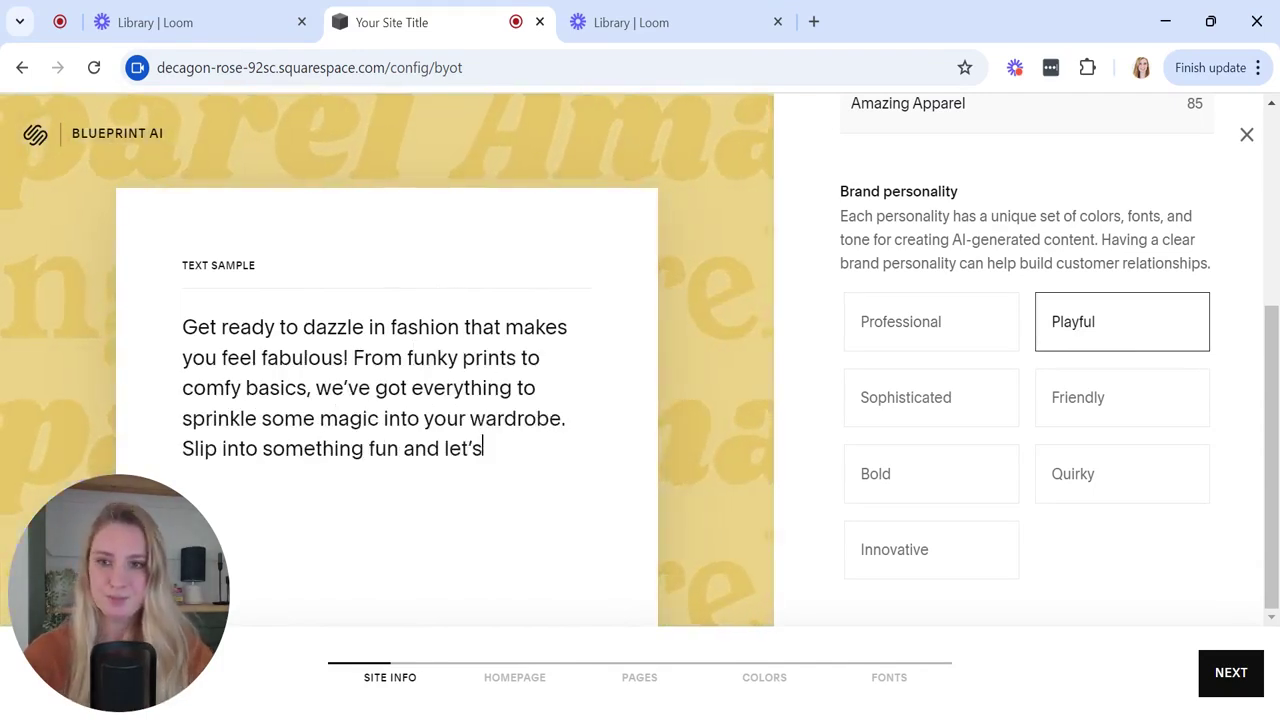
pyautogui.click(925, 440)
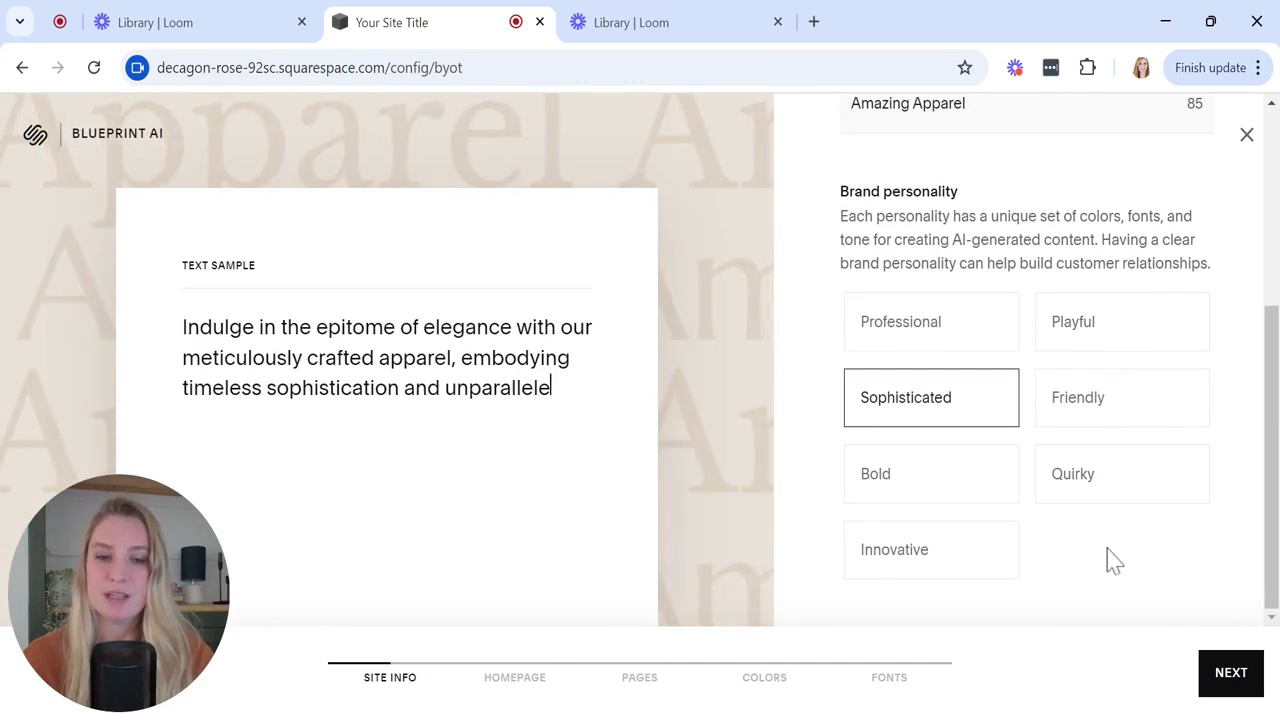
pyautogui.scroll(1, 1110, 560)
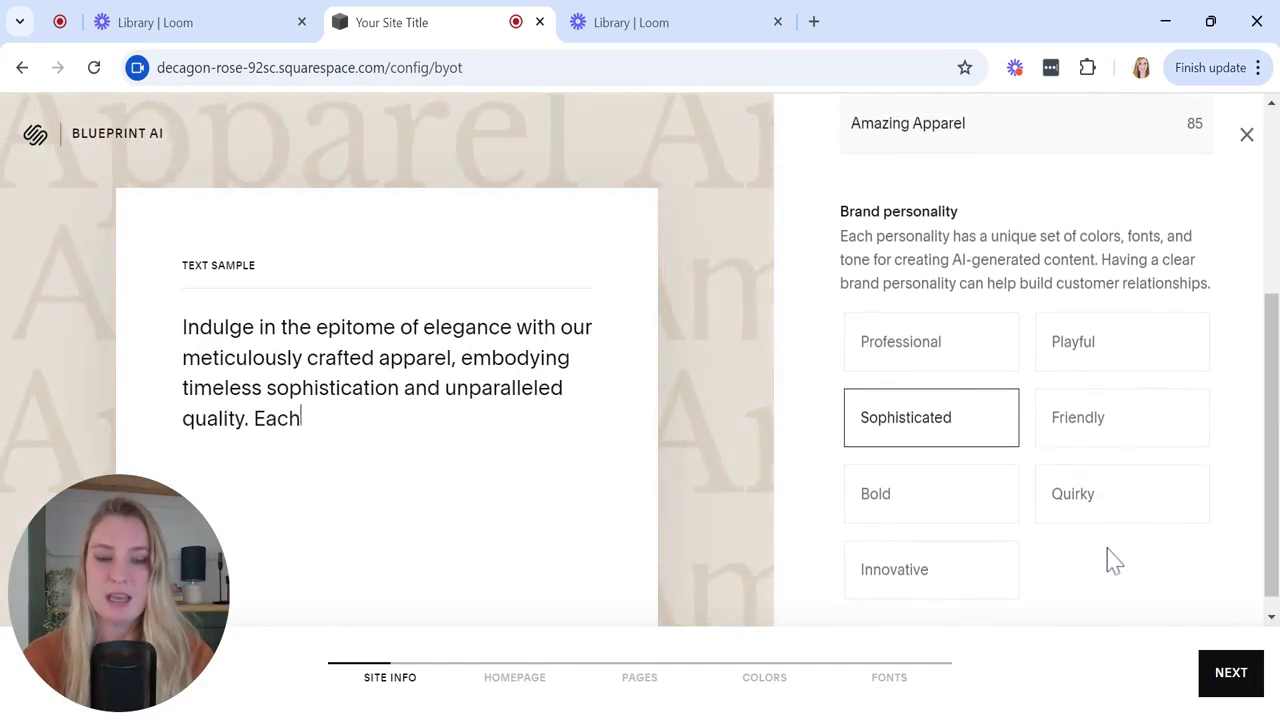
pyautogui.click(1105, 373)
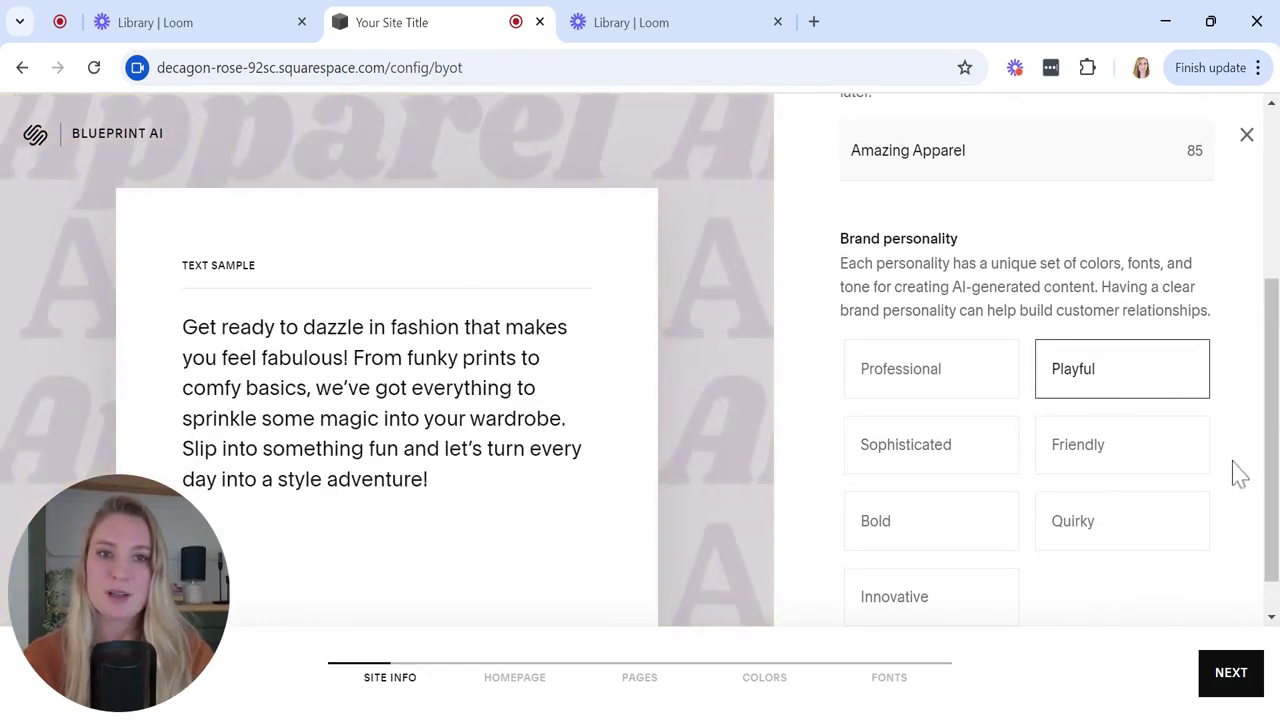
pyautogui.scroll(1, 1237, 473)
pyautogui.scroll(-2, 1237, 473)
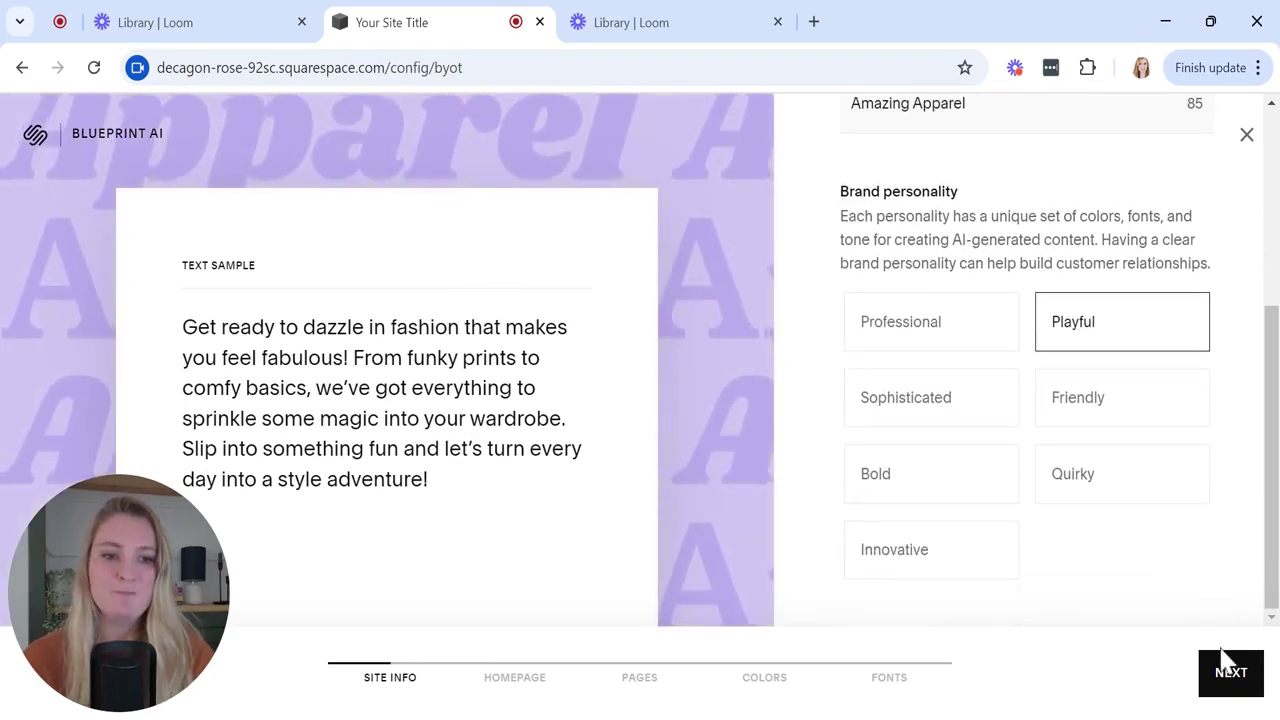
pyautogui.click(1228, 676)
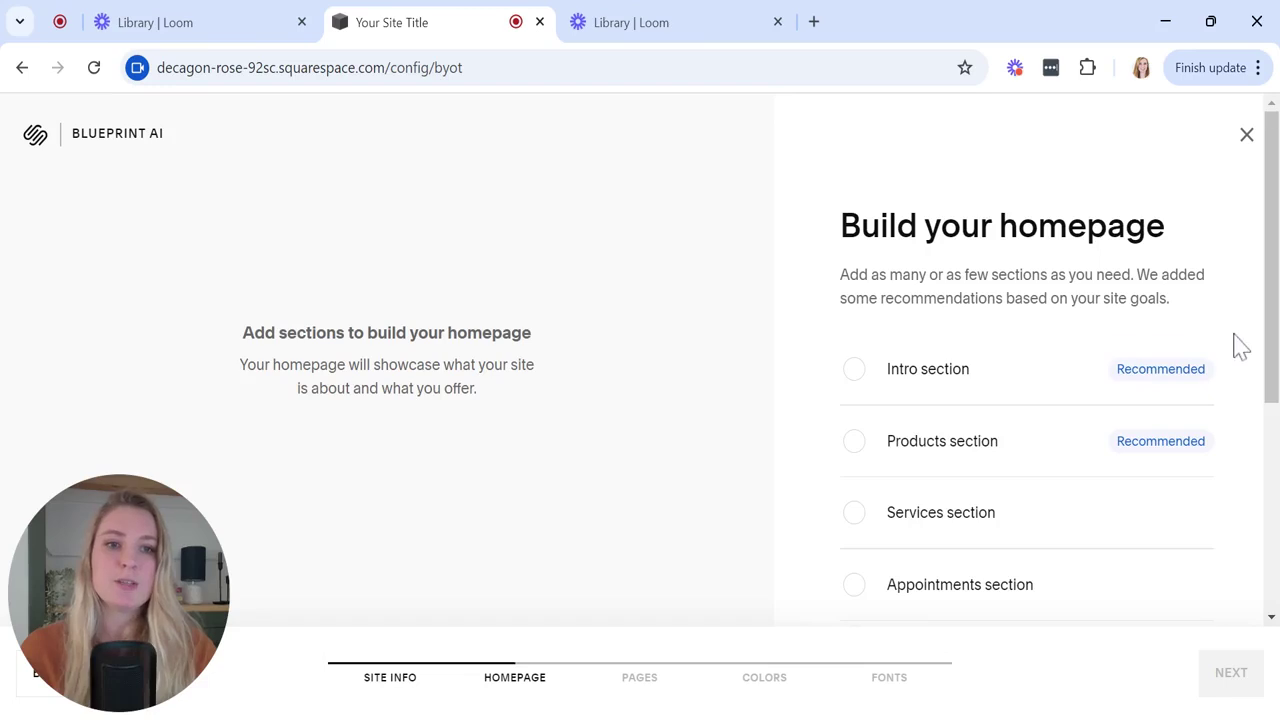
# Add an Intro section with the full-image, centred-headline layout and a Products section
pyautogui.scroll(-2, 1240, 345)
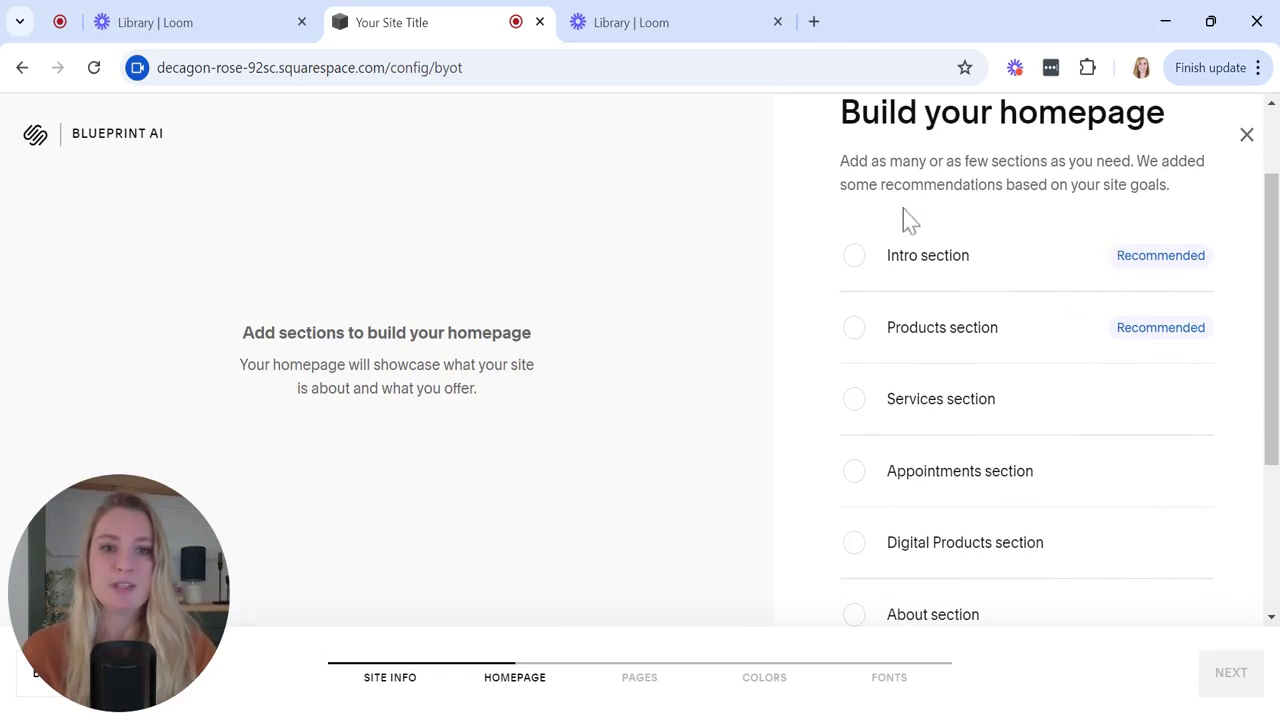
pyautogui.click(852, 272)
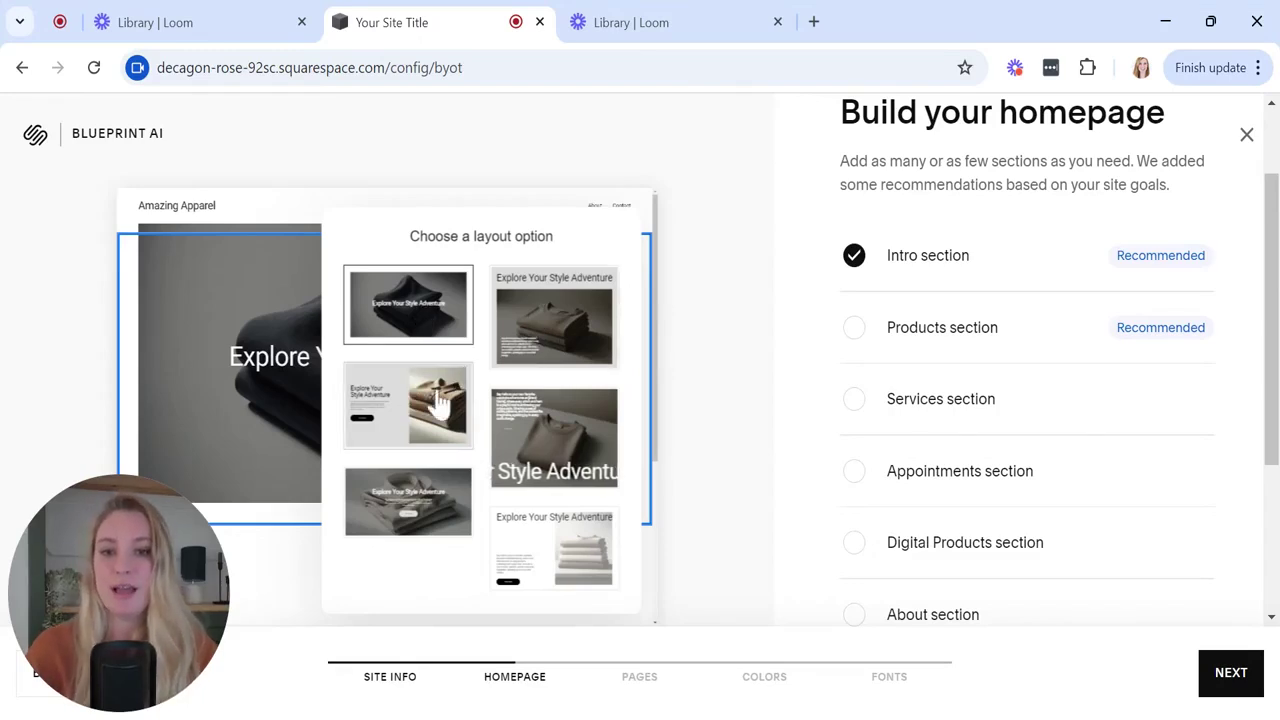
pyautogui.click(540, 350)
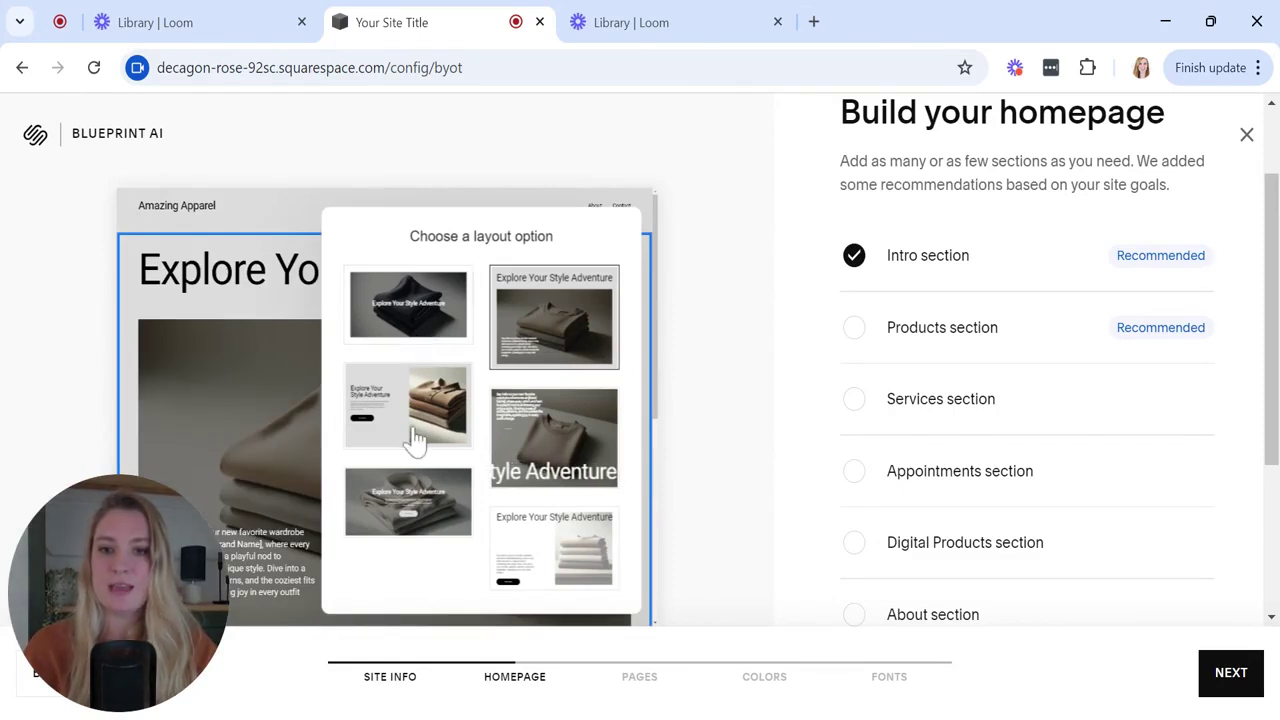
pyautogui.click(383, 510)
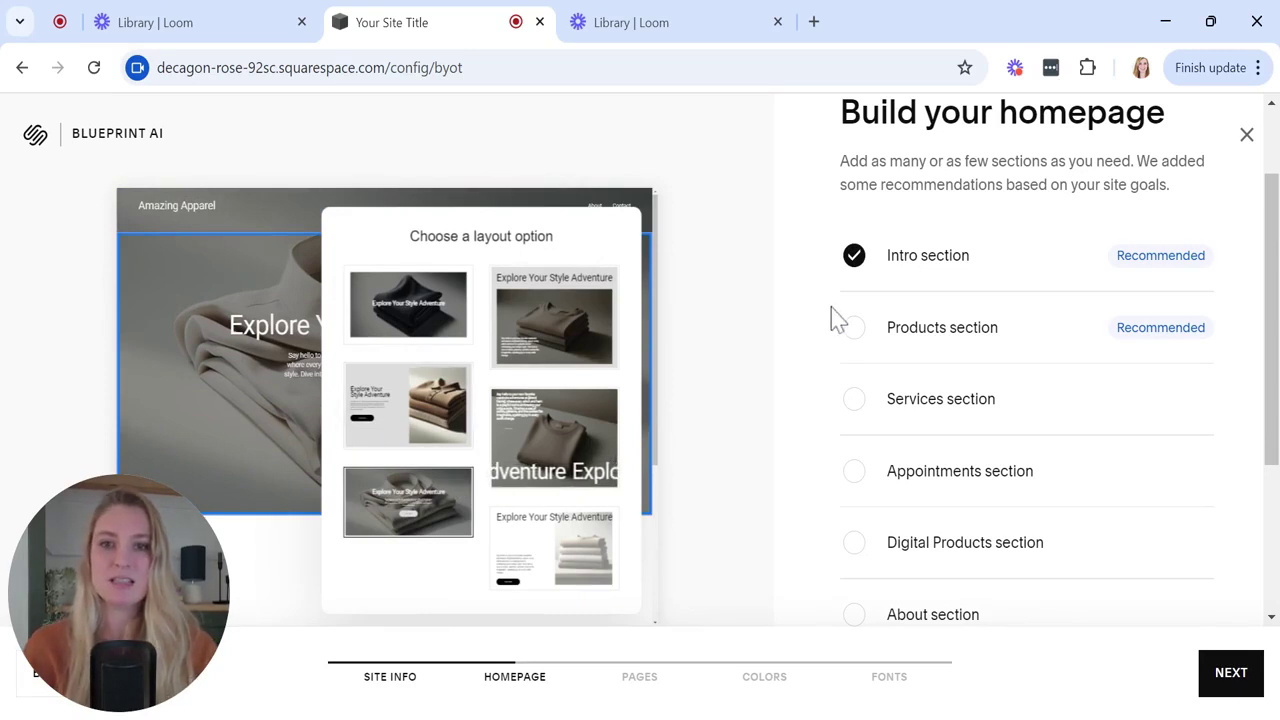
pyautogui.click(851, 334)
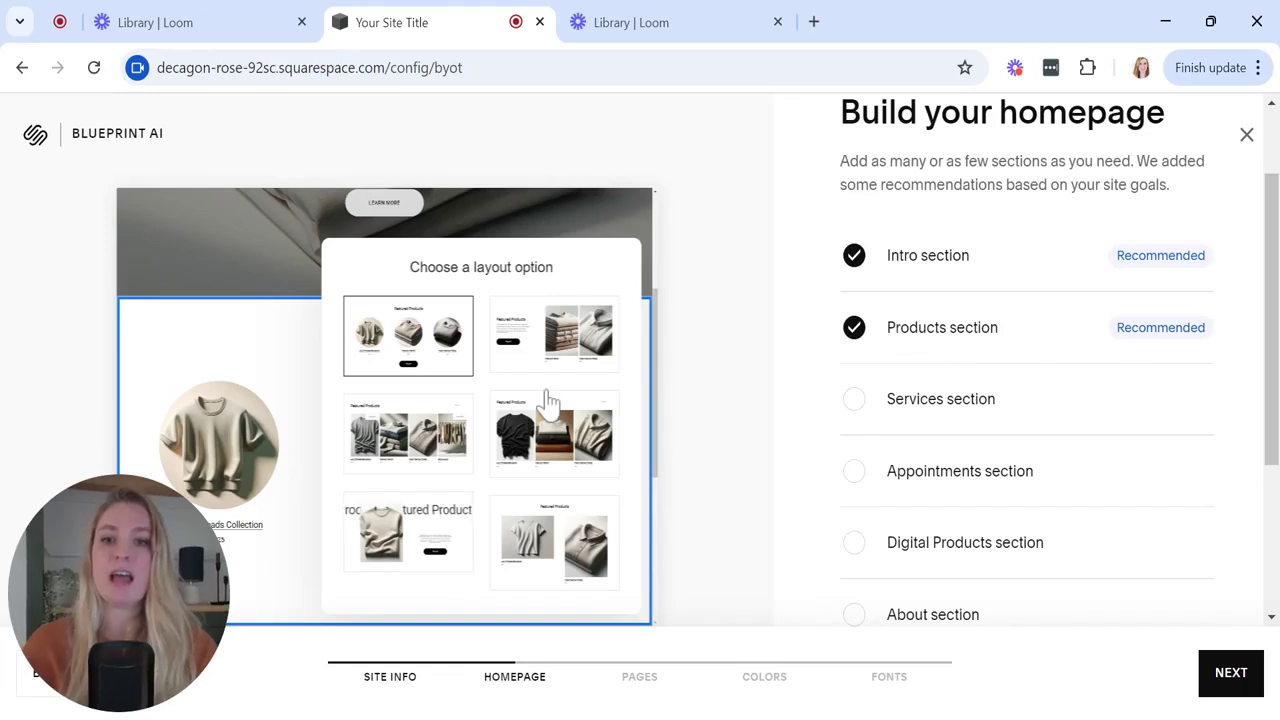
# Show featured products as a large photo grid, and add the hanging-sweaters About section and a scrolling Follow Us section
pyautogui.click(560, 436)
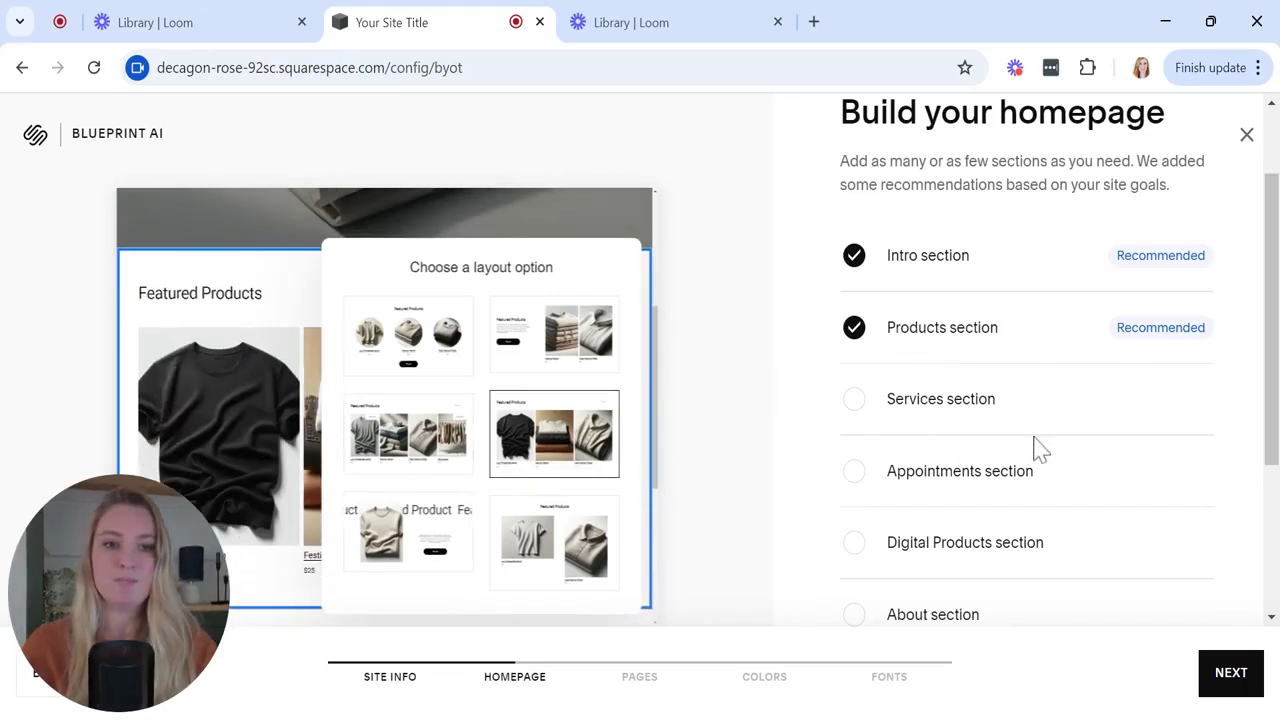
pyautogui.scroll(-1, 1060, 450)
pyautogui.scroll(-2, 1080, 449)
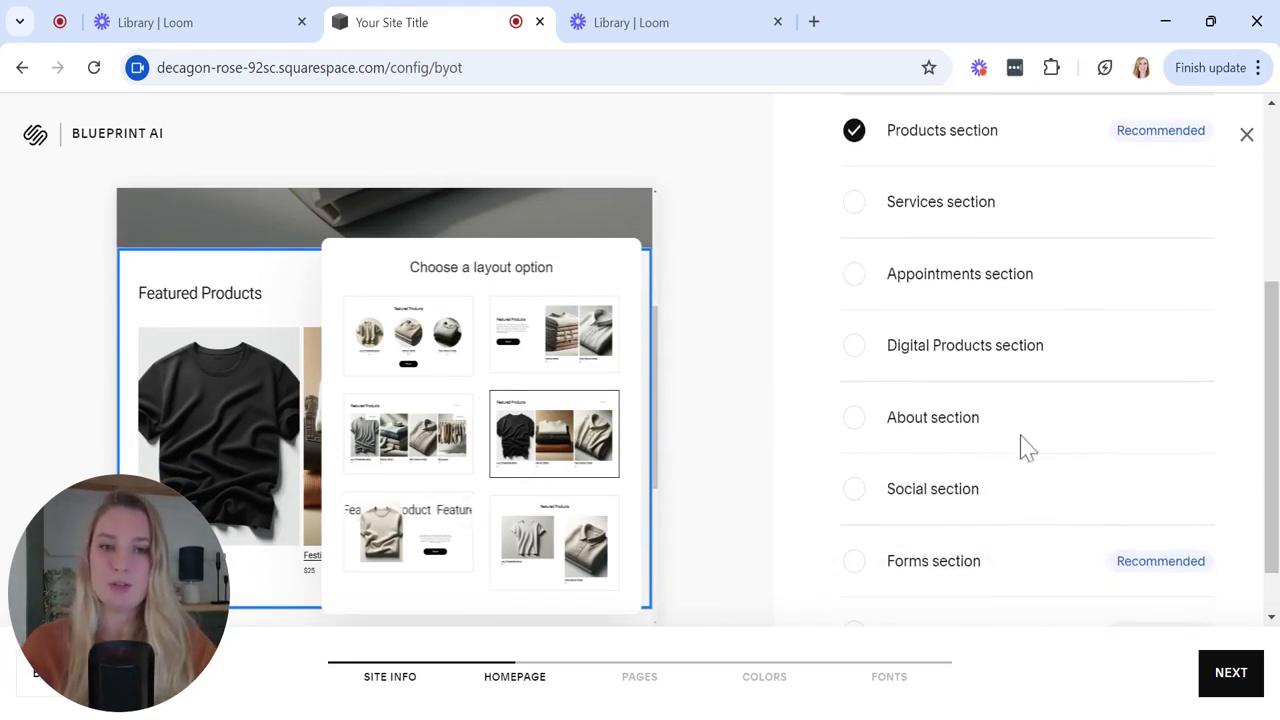
pyautogui.click(857, 430)
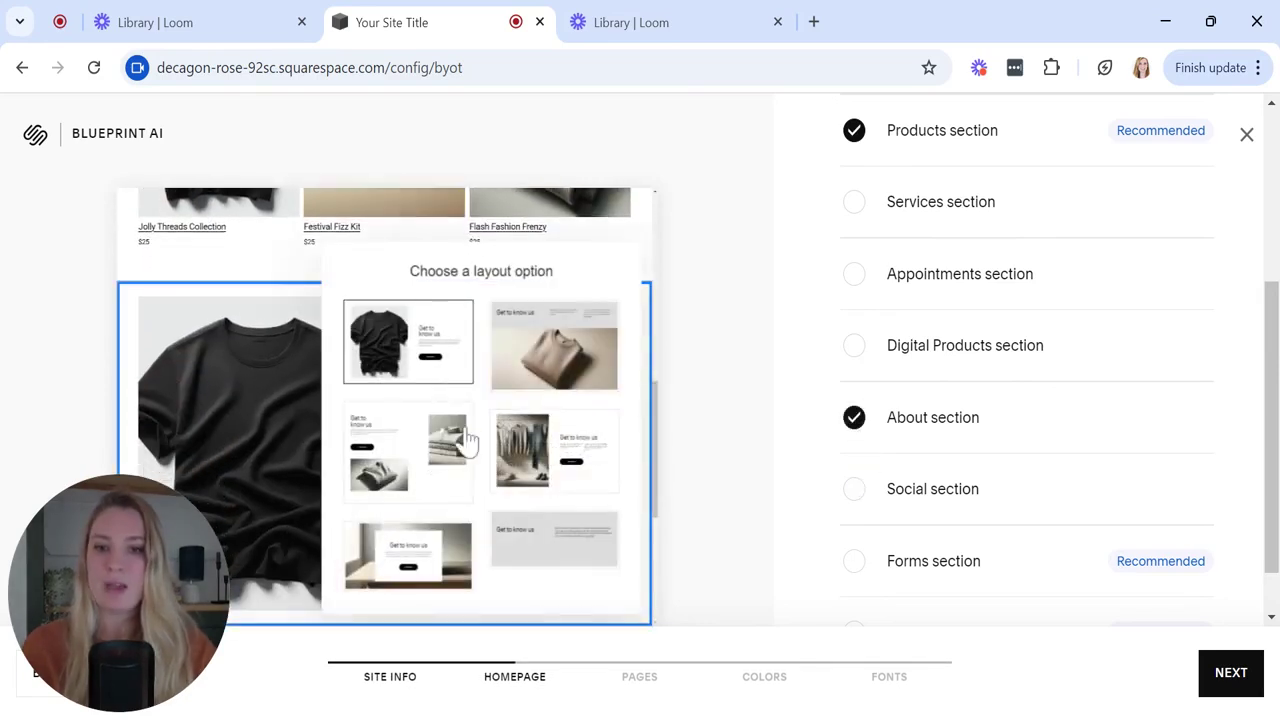
pyautogui.click(584, 475)
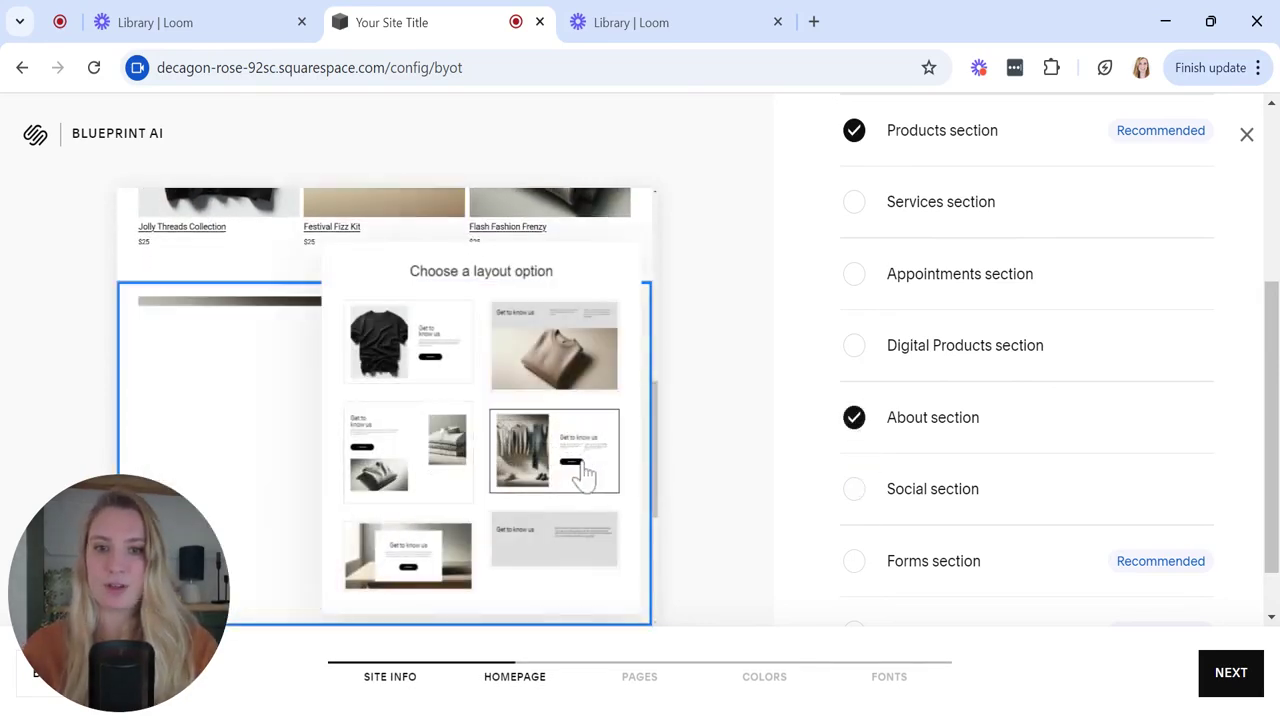
pyautogui.click(852, 488)
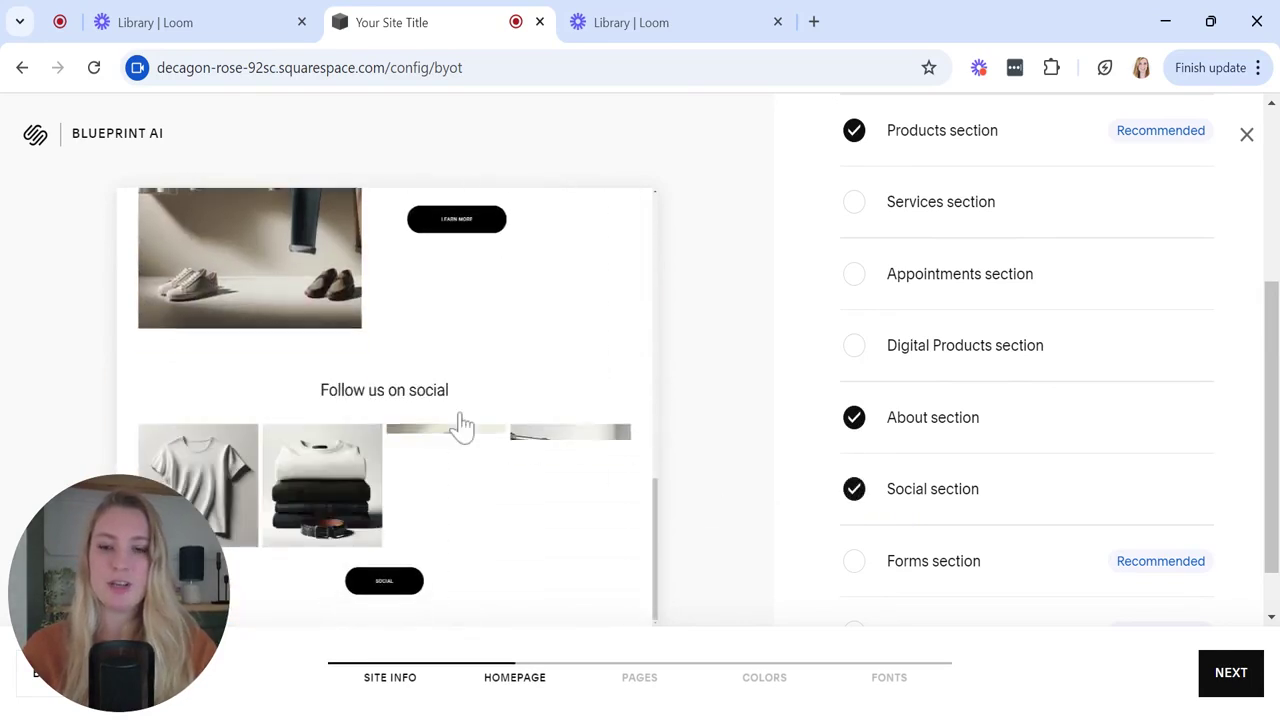
pyautogui.click(552, 362)
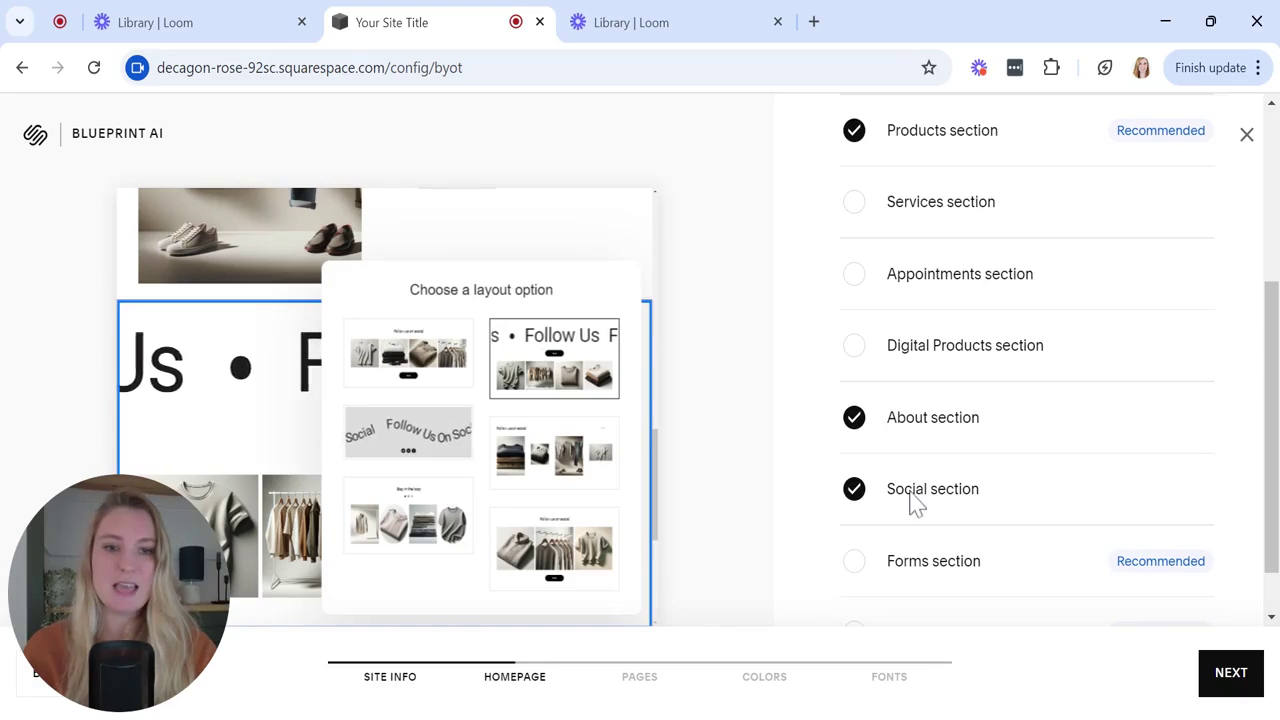
# Add a contact form section with an image and an email sign-up footer, then continue to pages
pyautogui.scroll(-1, 910, 504)
pyautogui.click(854, 496)
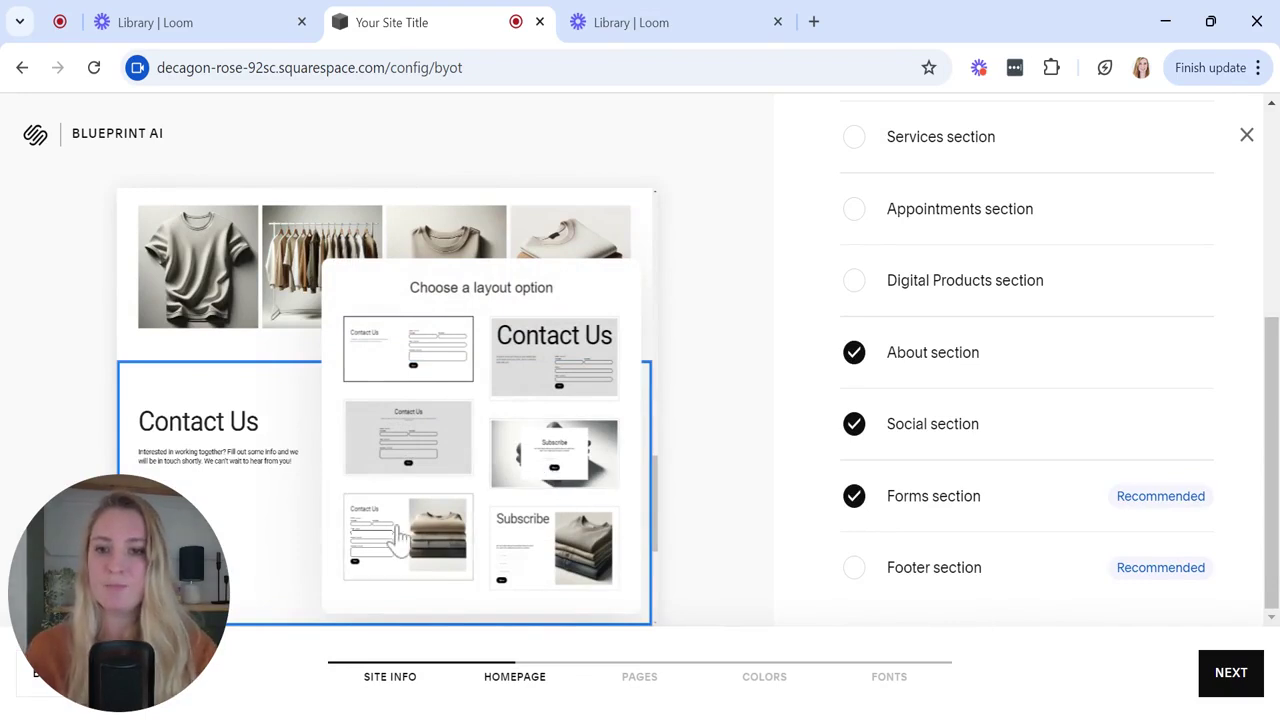
pyautogui.click(400, 540)
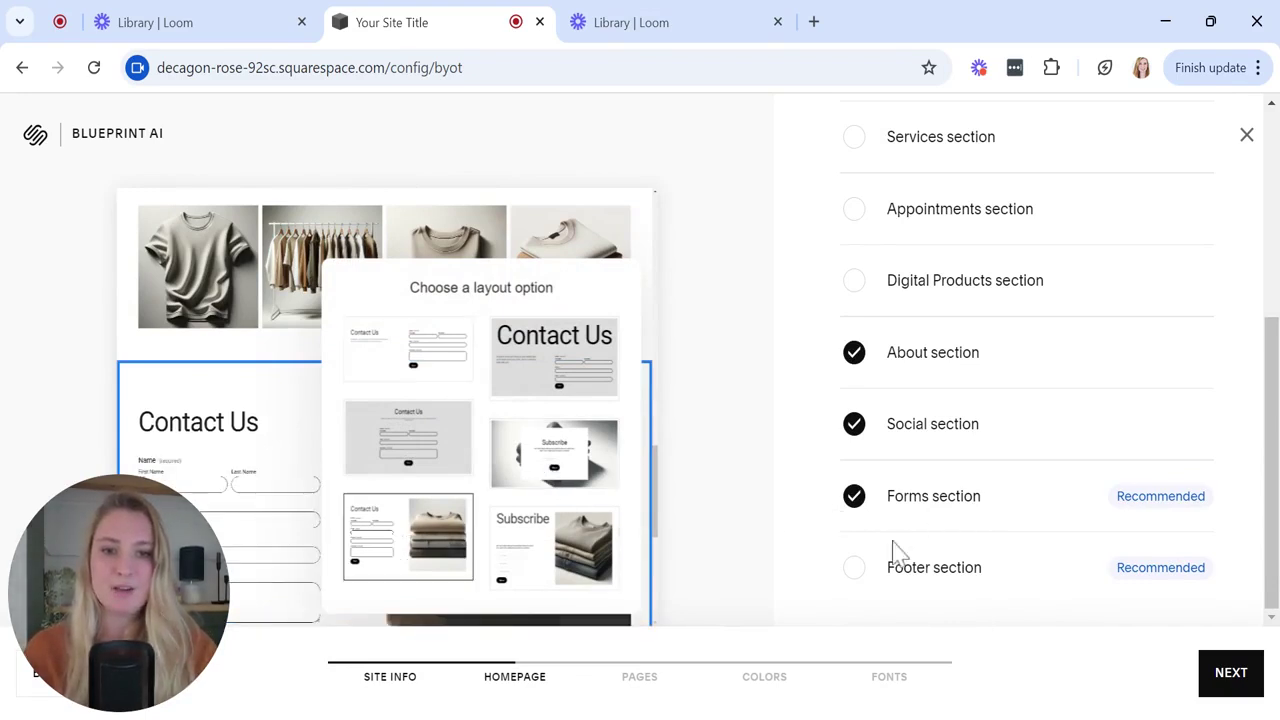
pyautogui.click(853, 568)
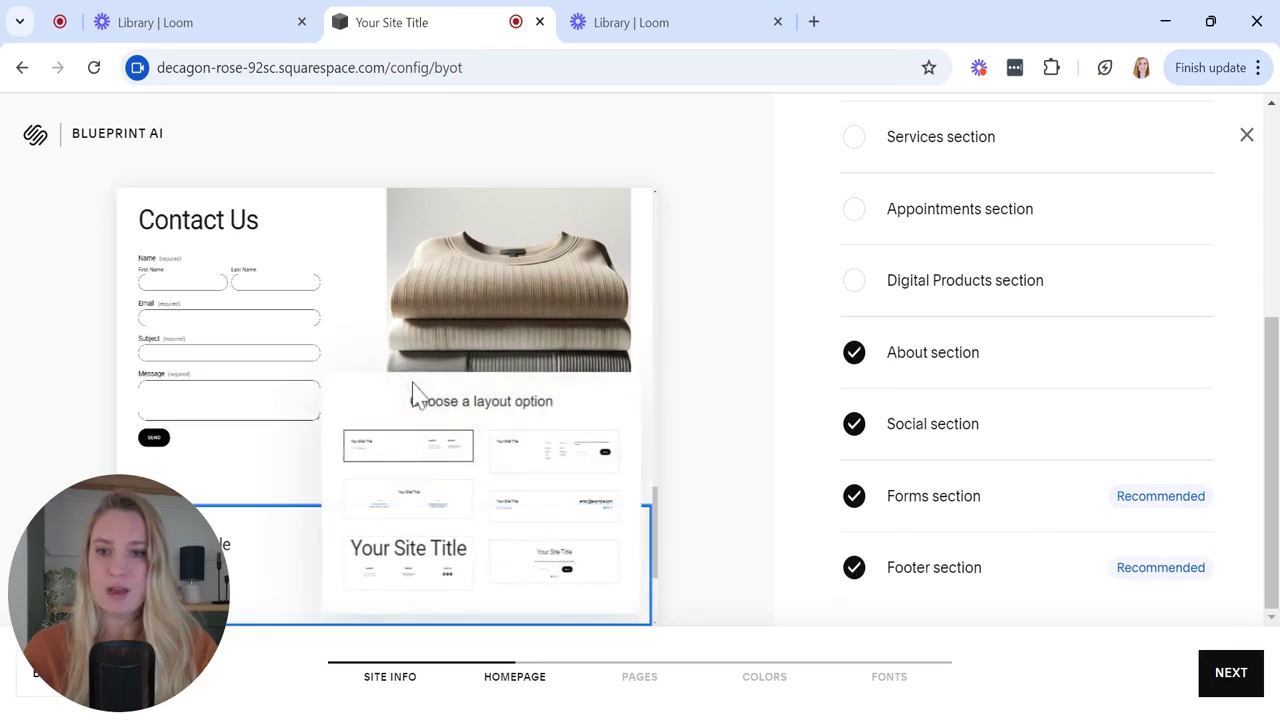
pyautogui.click(553, 570)
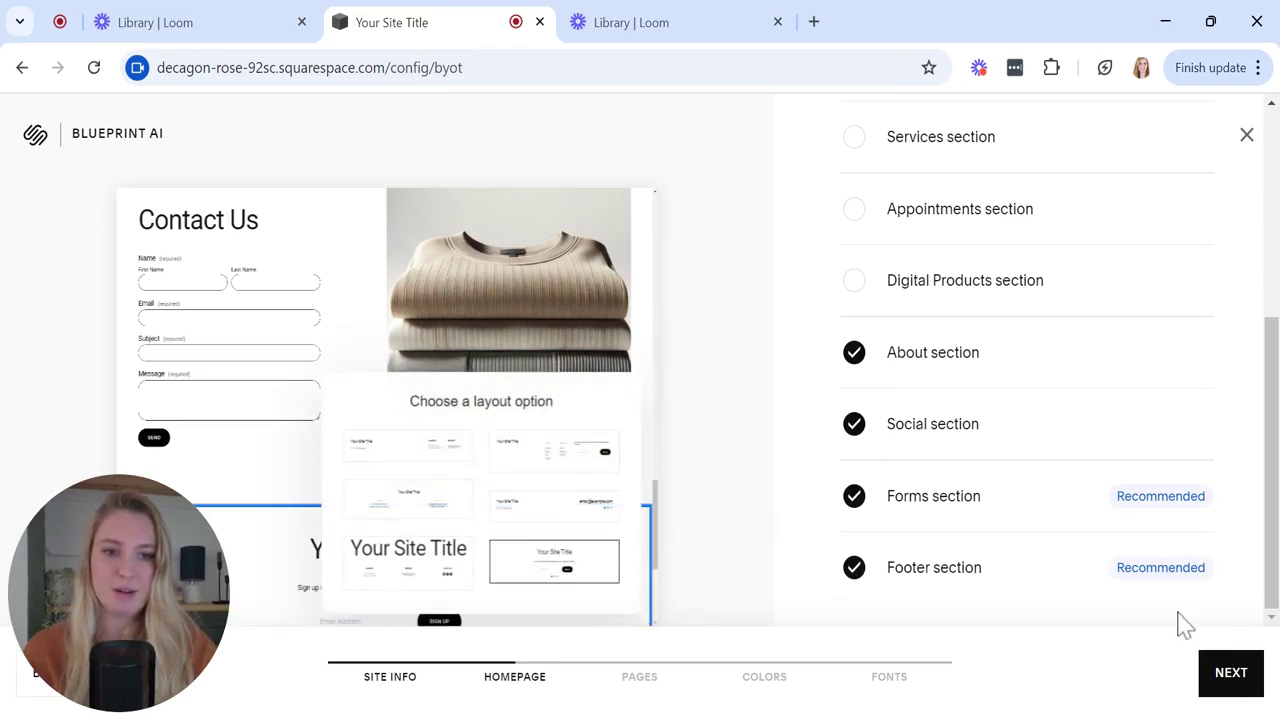
pyautogui.click(1223, 673)
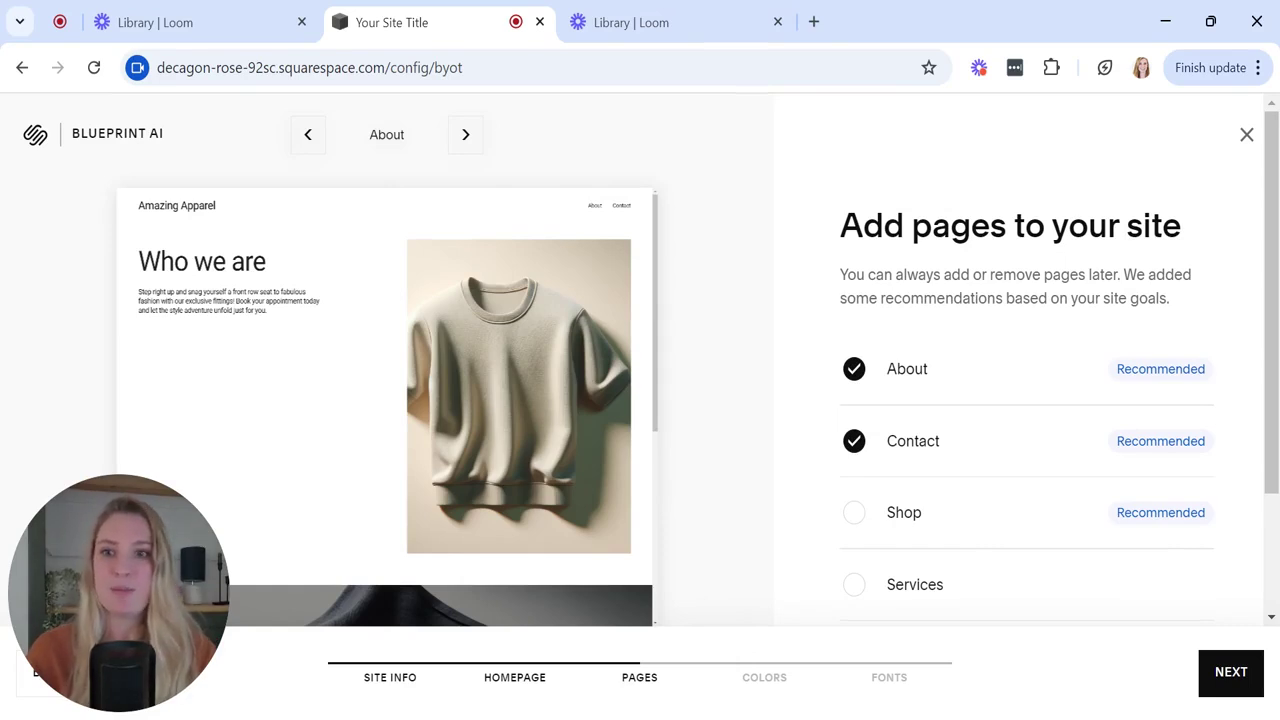
# Add a Shop page alongside About and Contact and proceed to colour palettes
pyautogui.scroll(-1, 963, 309)
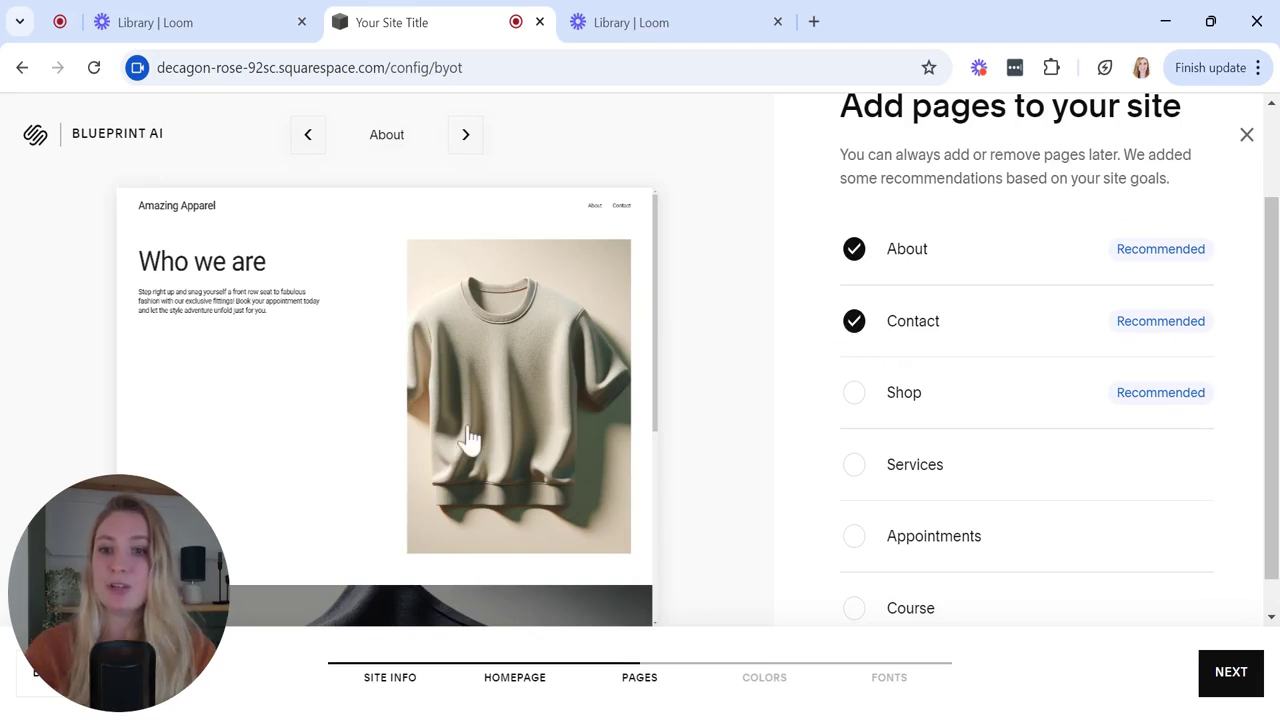
pyautogui.scroll(-3, 469, 440)
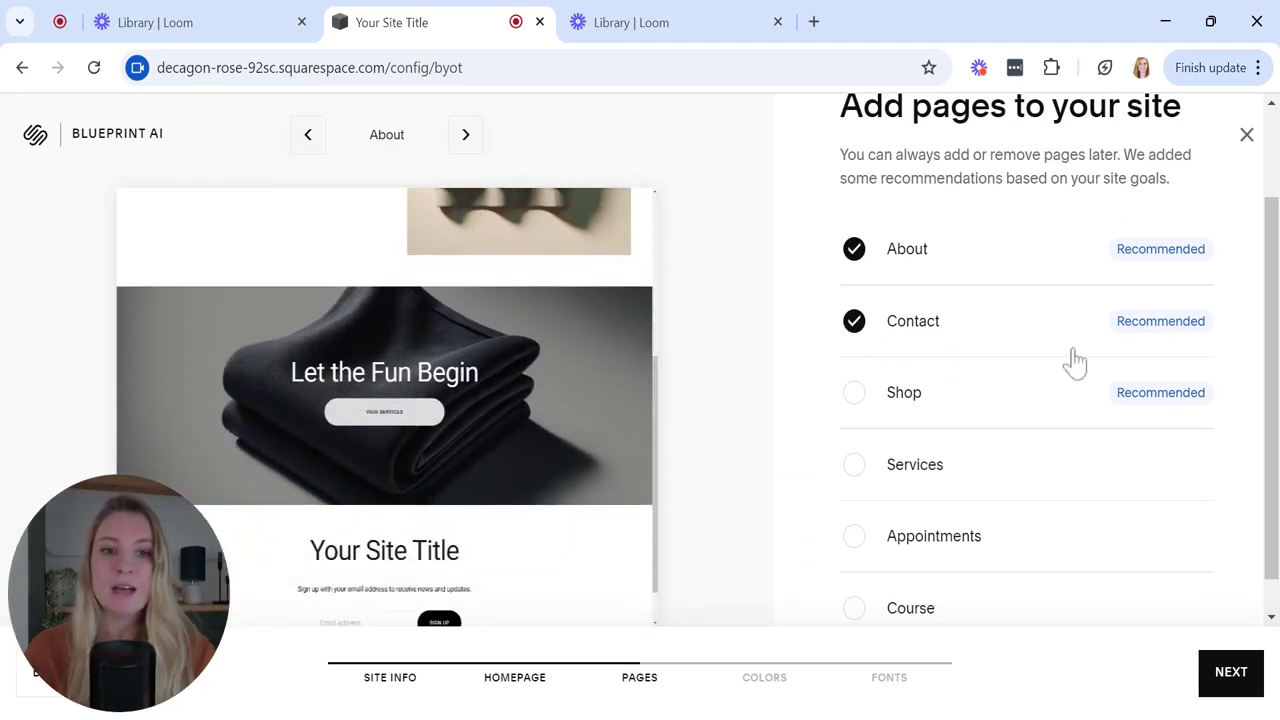
pyautogui.click(855, 395)
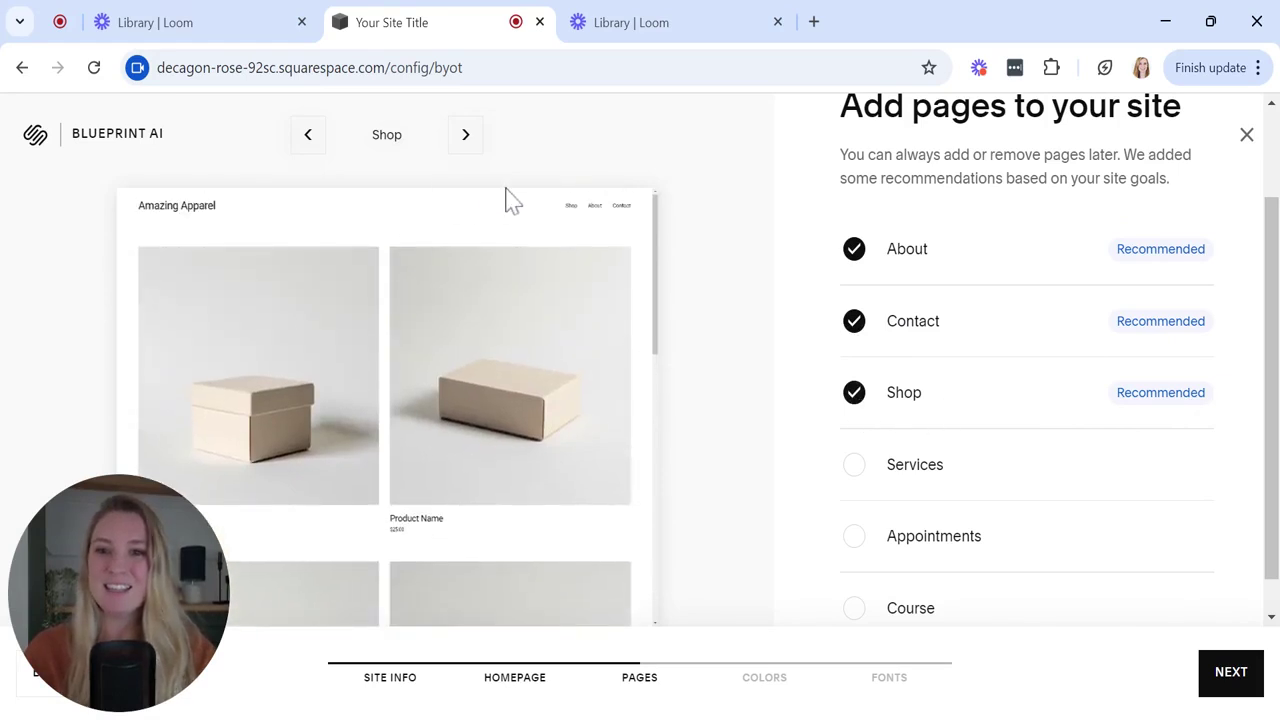
pyautogui.scroll(-3, 366, 329)
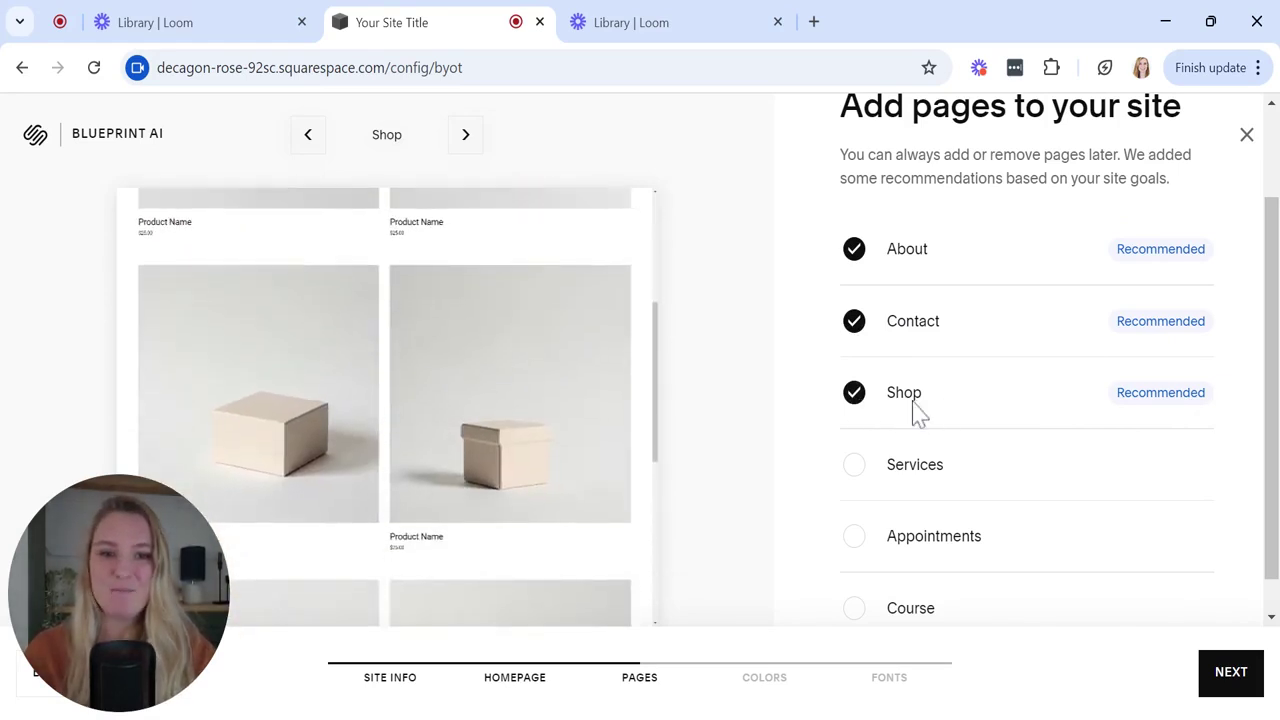
pyautogui.scroll(-1, 1097, 497)
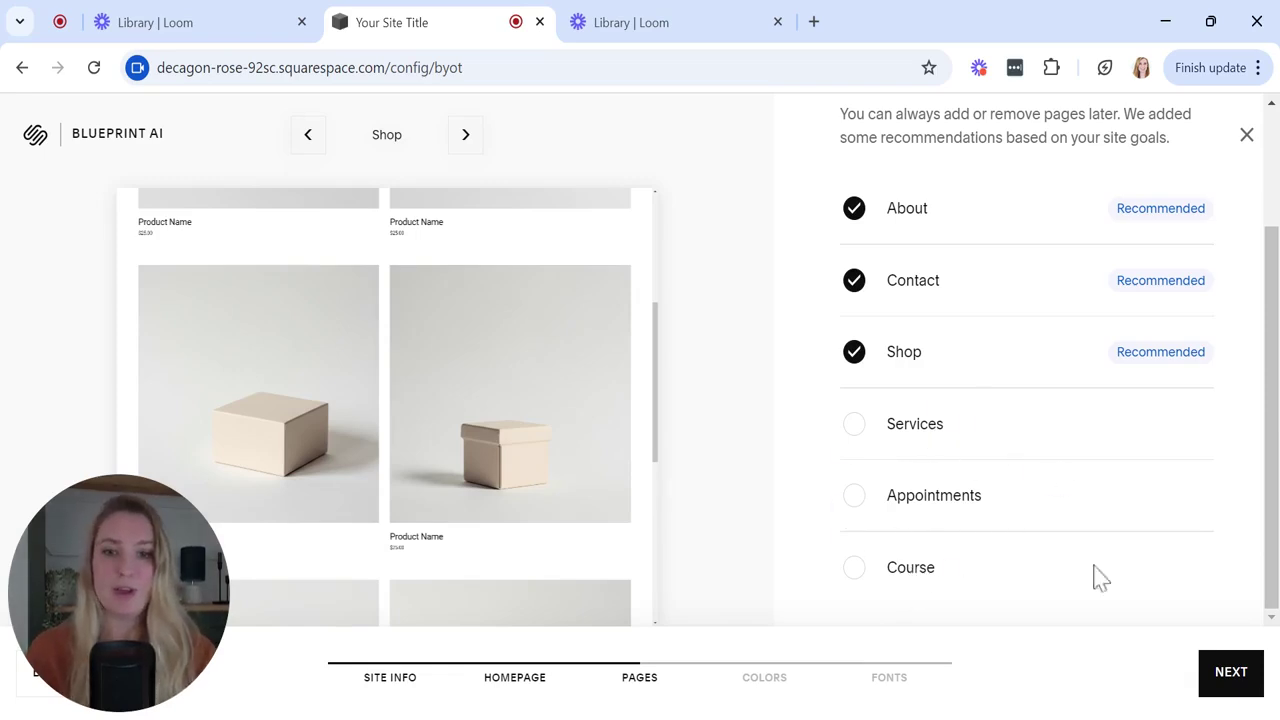
pyautogui.click(1224, 697)
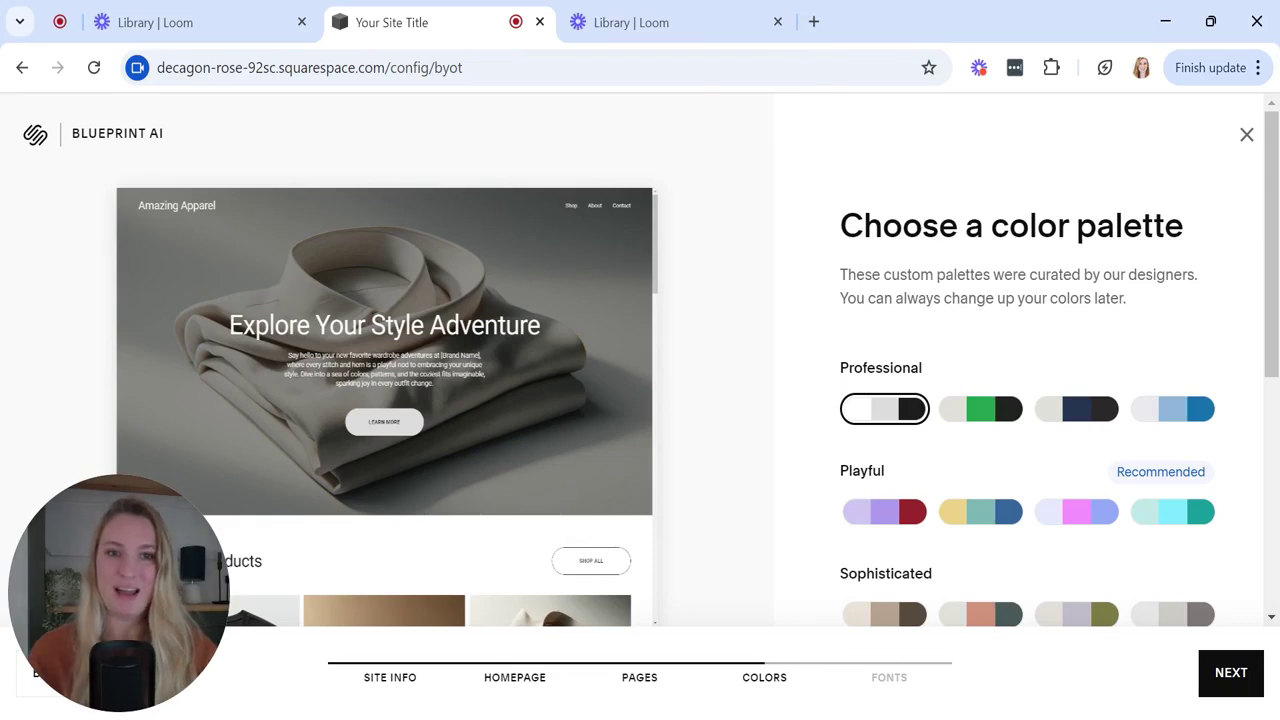
# Compare the purple and yellow-blue Playful palettes, then apply the lavender-and-pink one
pyautogui.scroll(-3, 1086, 337)
pyautogui.scroll(3, 1086, 337)
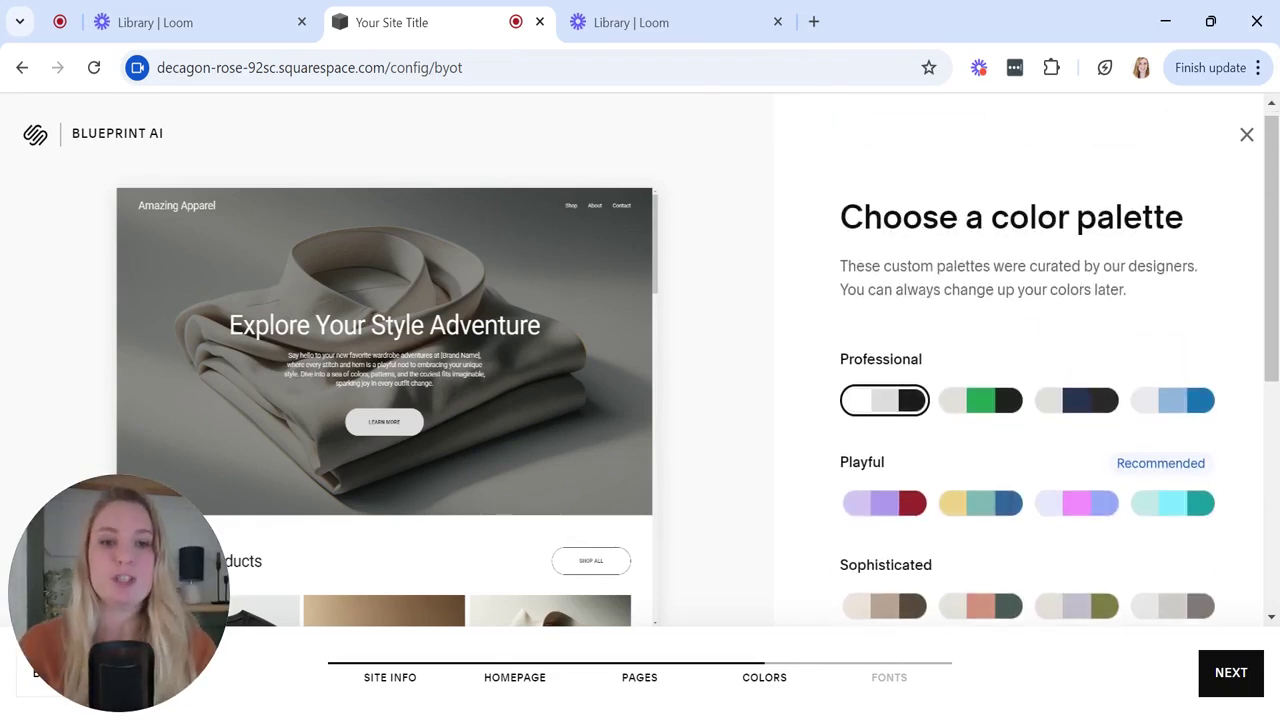
pyautogui.scroll(-3, 1060, 352)
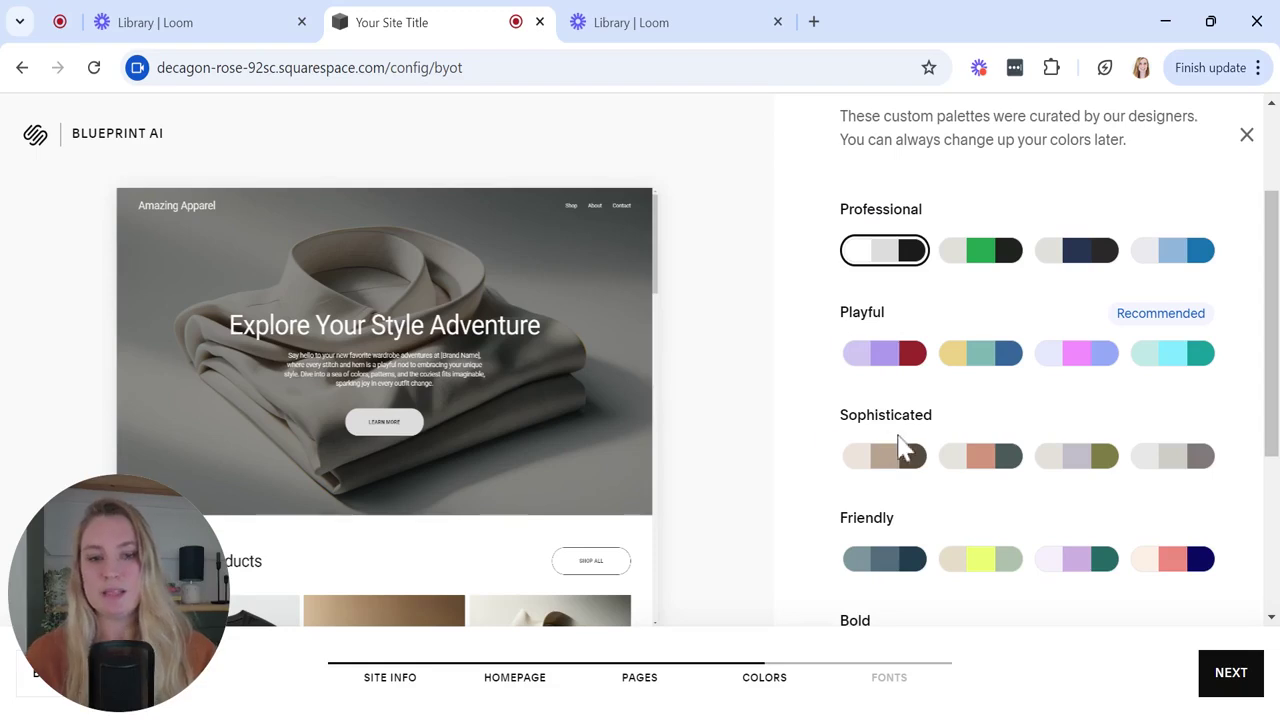
pyautogui.scroll(-2, 889, 429)
pyautogui.scroll(-2, 889, 429)
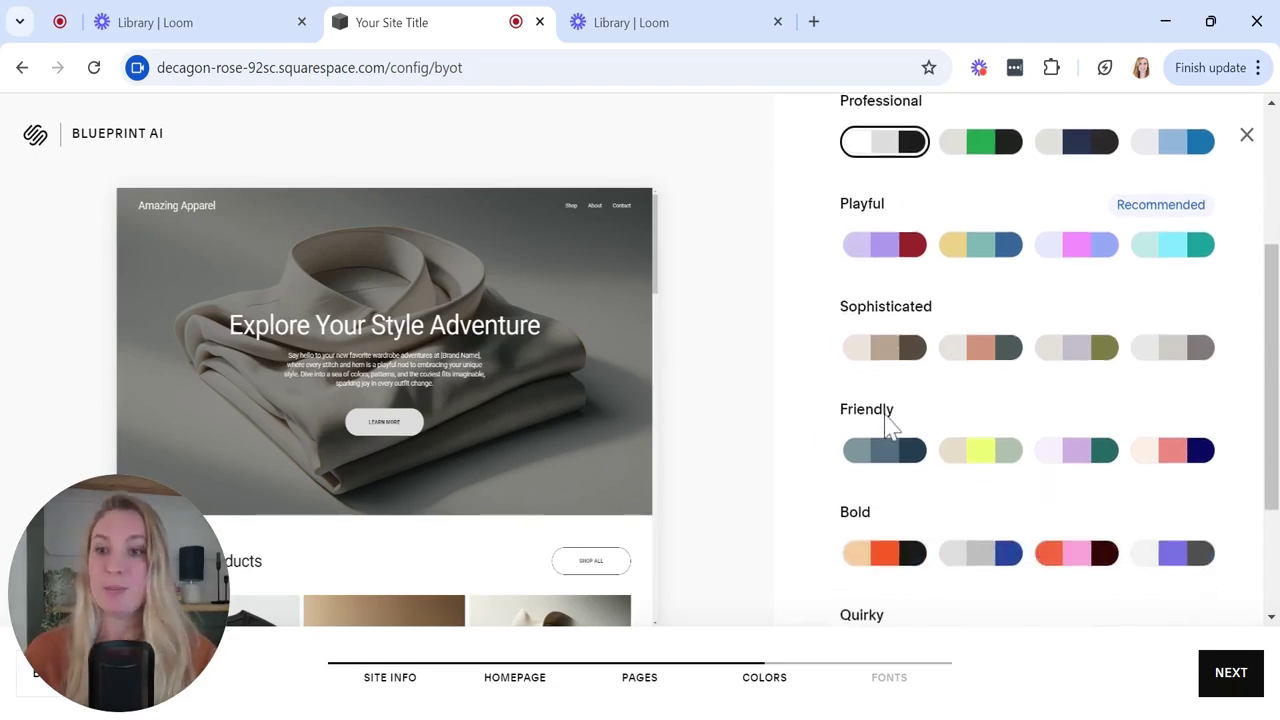
pyautogui.scroll(3, 889, 429)
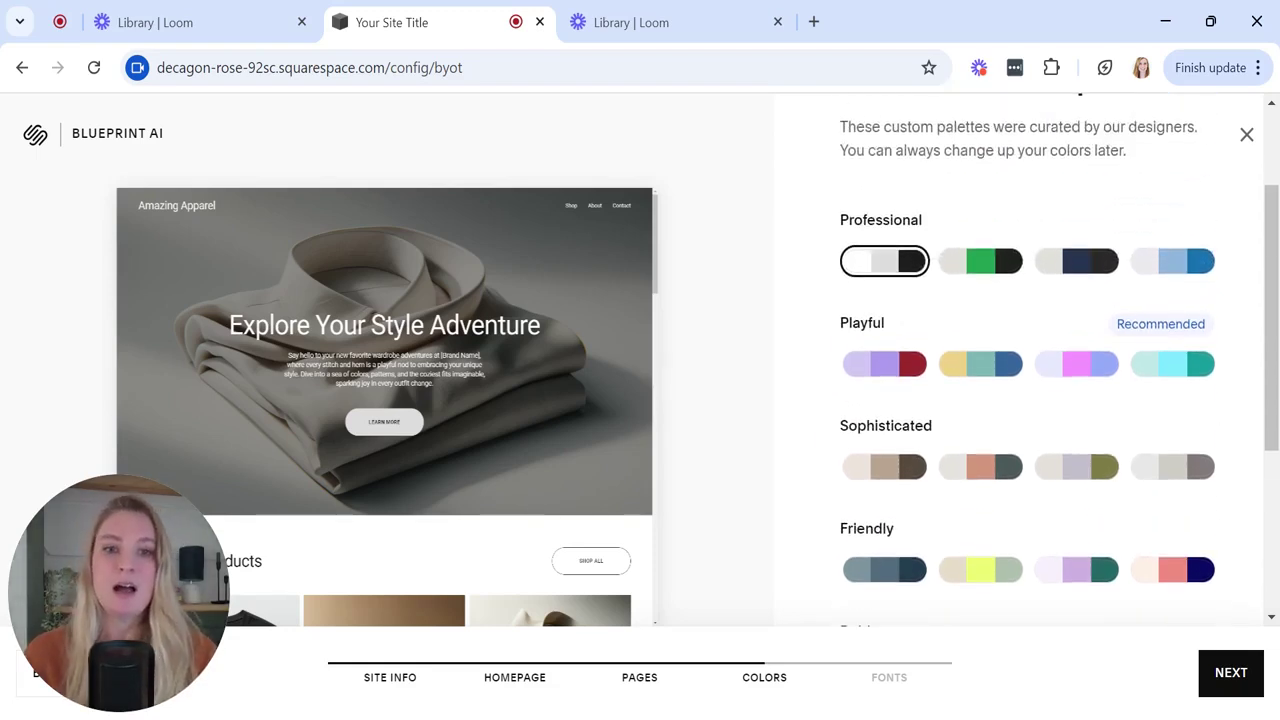
pyautogui.click(885, 380)
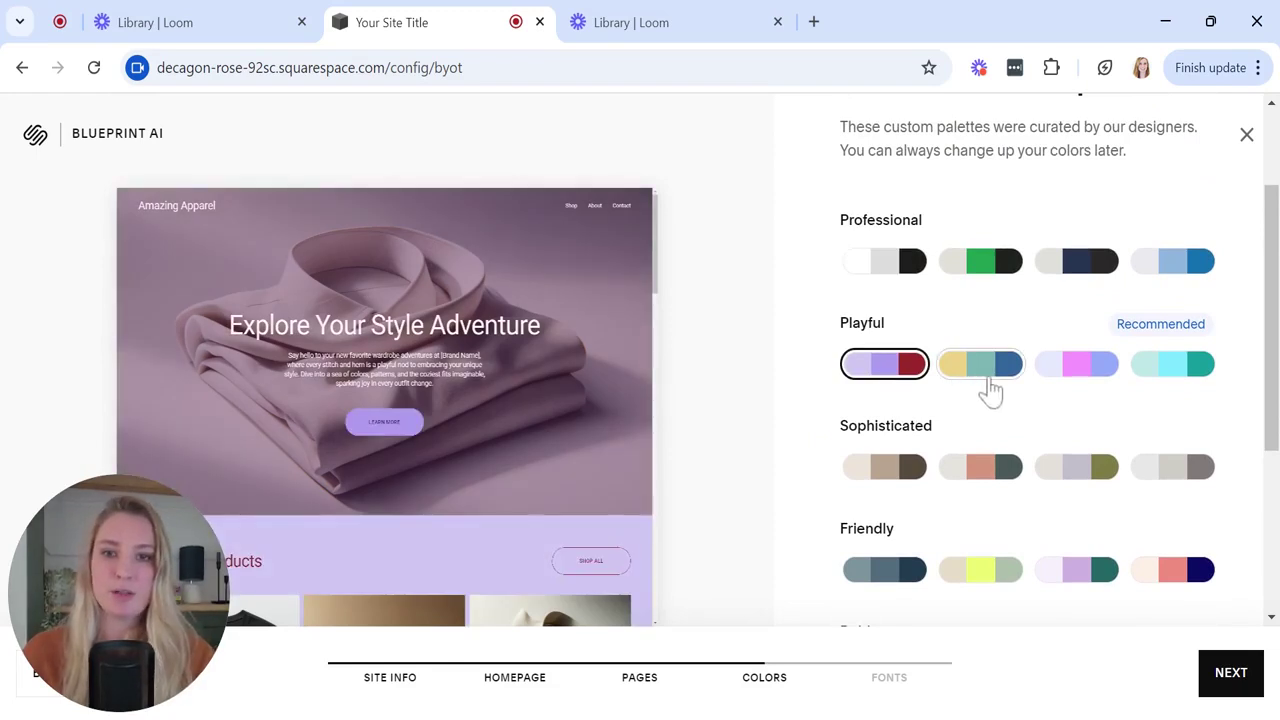
pyautogui.scroll(-1, 529, 466)
pyautogui.scroll(-4, 526, 452)
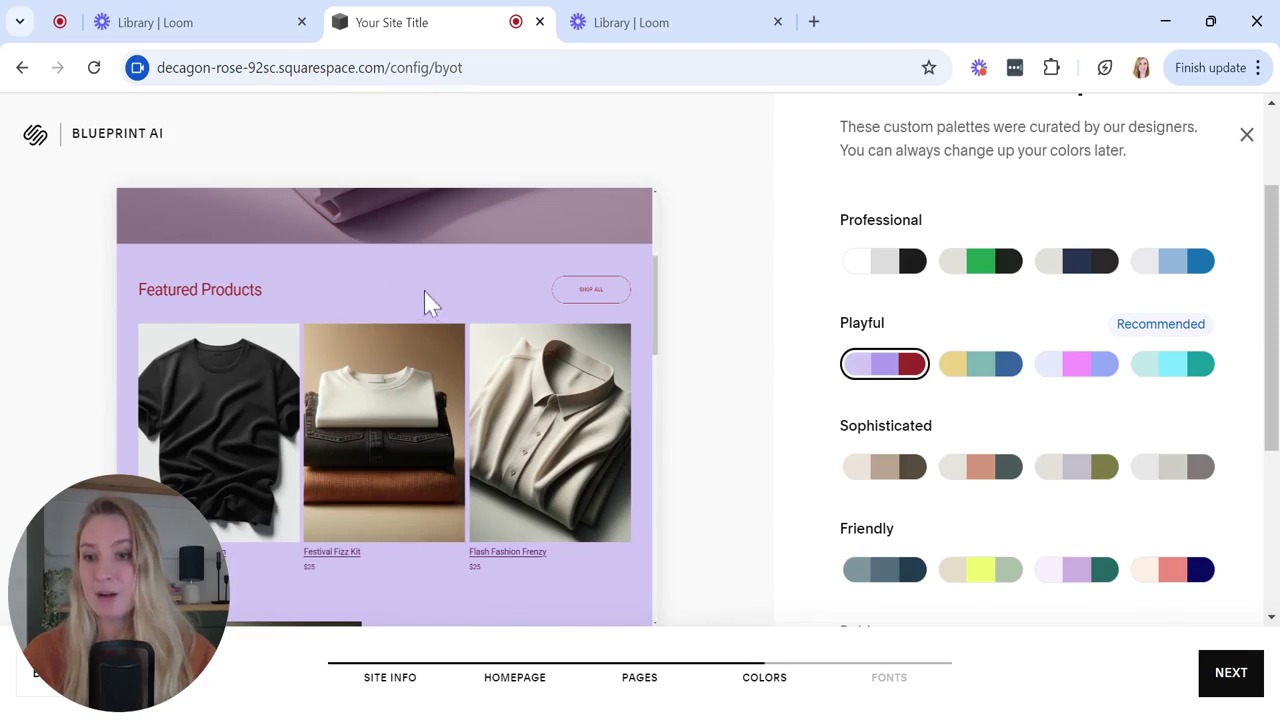
pyautogui.click(970, 375)
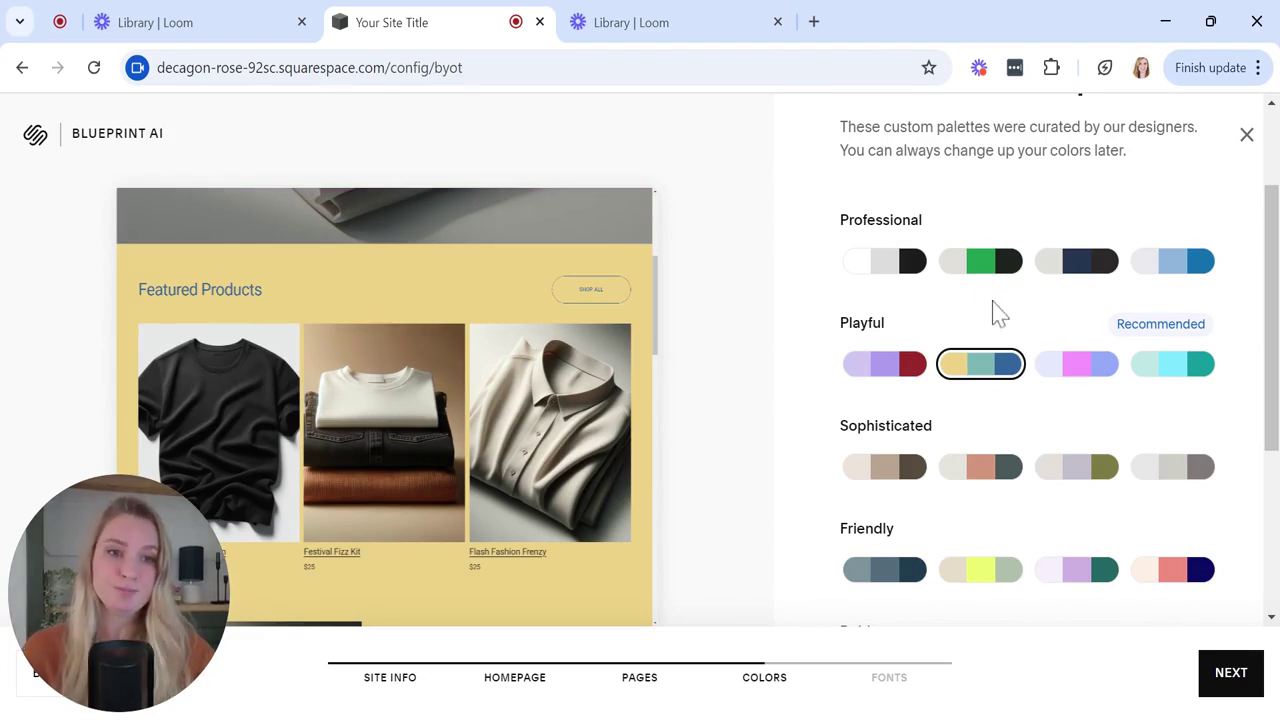
pyautogui.click(1078, 370)
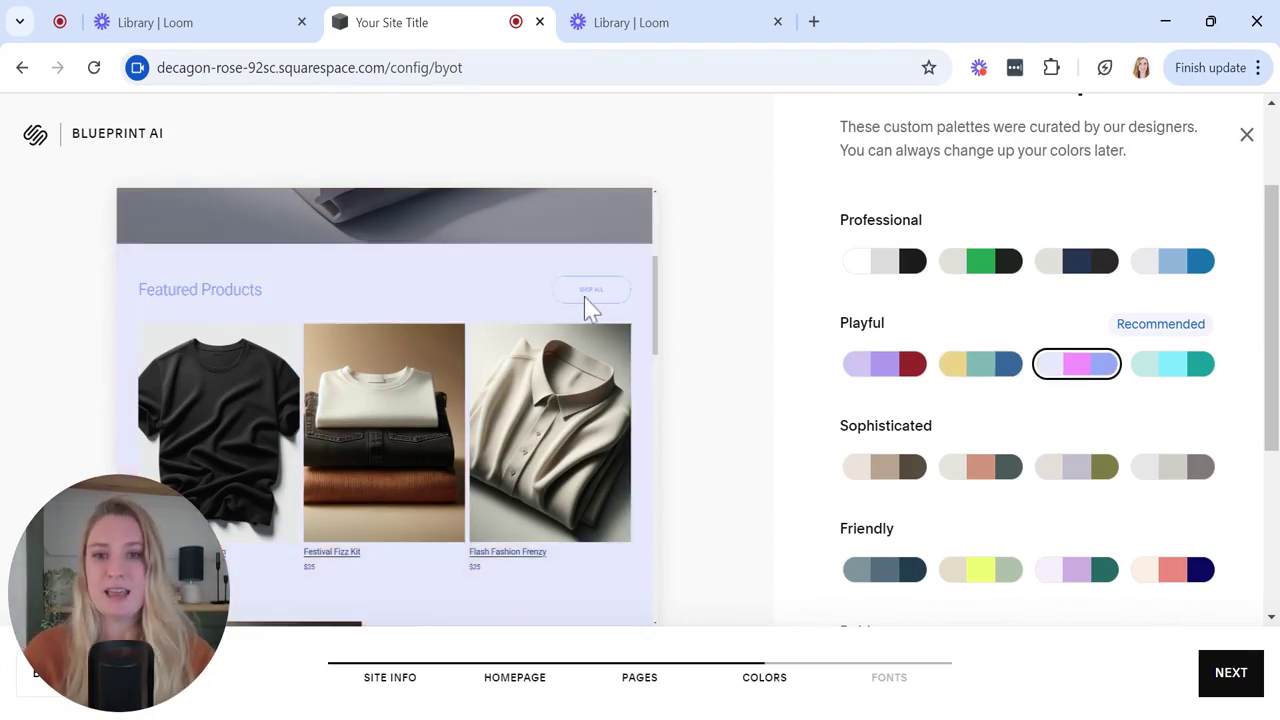
# Review the lavender-and-pink palette across the site preview and move on to fonts
pyautogui.scroll(-2, 471, 380)
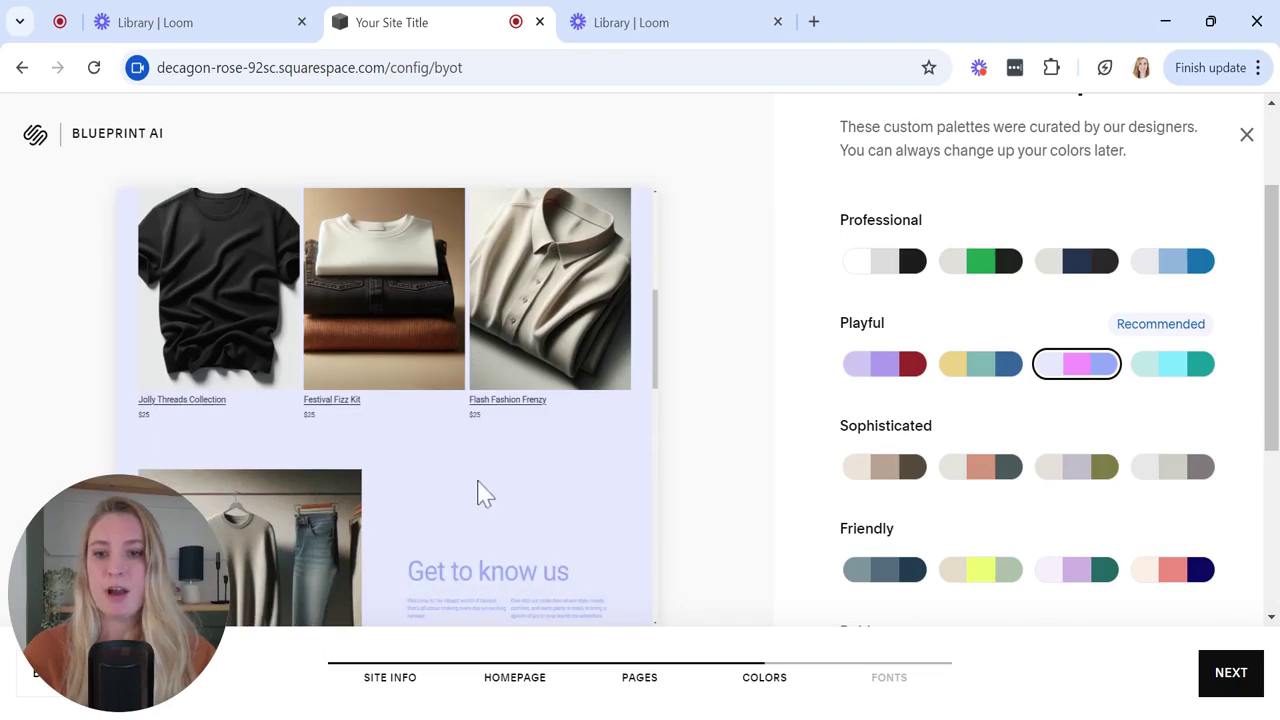
pyautogui.scroll(5, 477, 492)
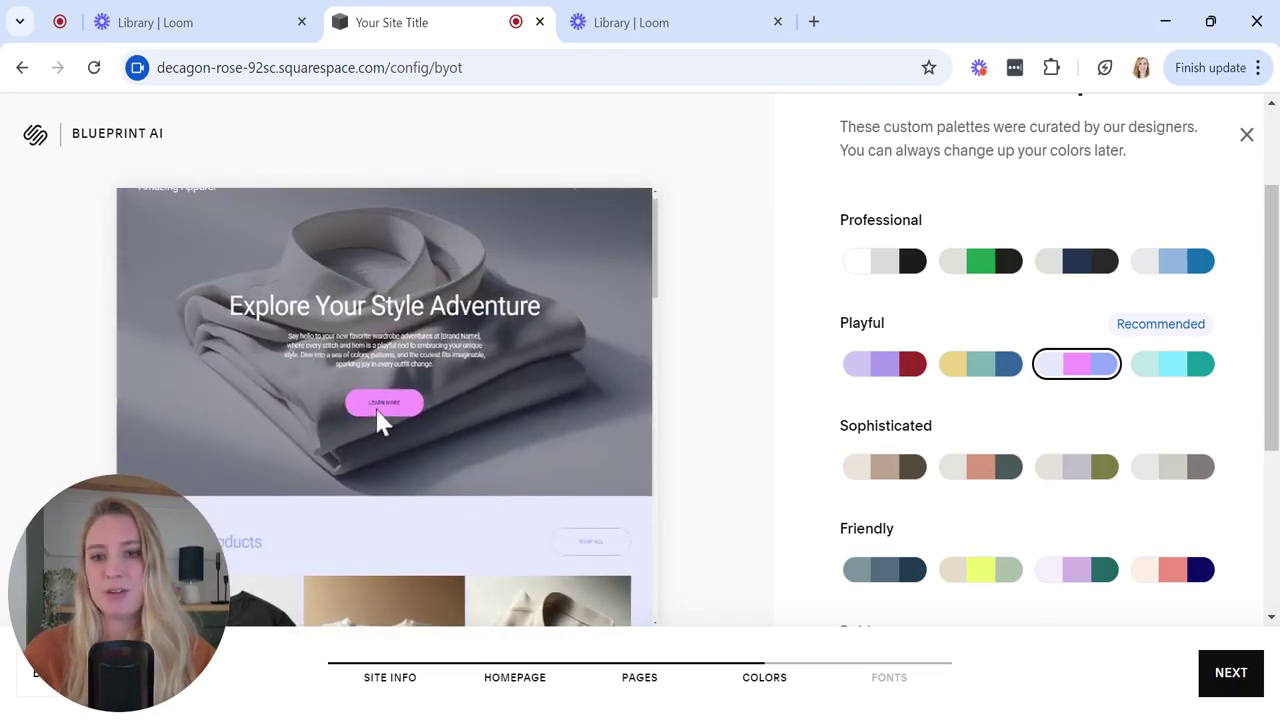
pyautogui.scroll(-5, 460, 462)
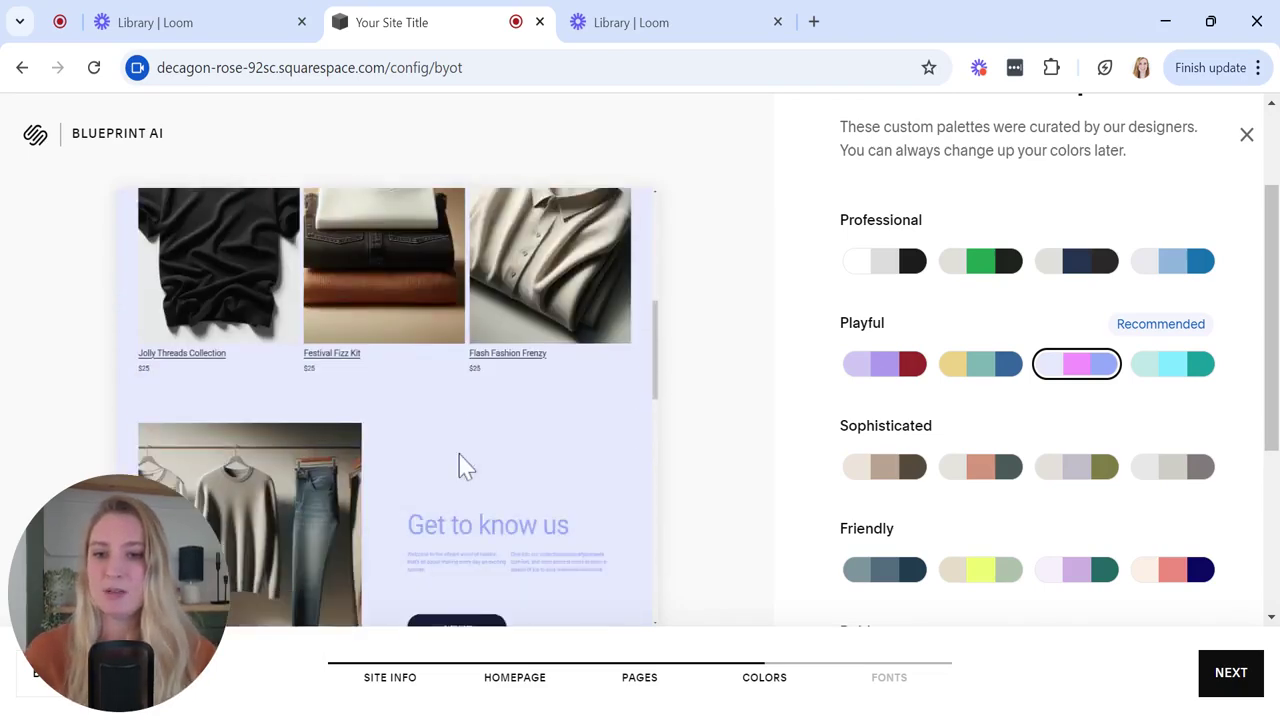
pyautogui.scroll(-1, 463, 467)
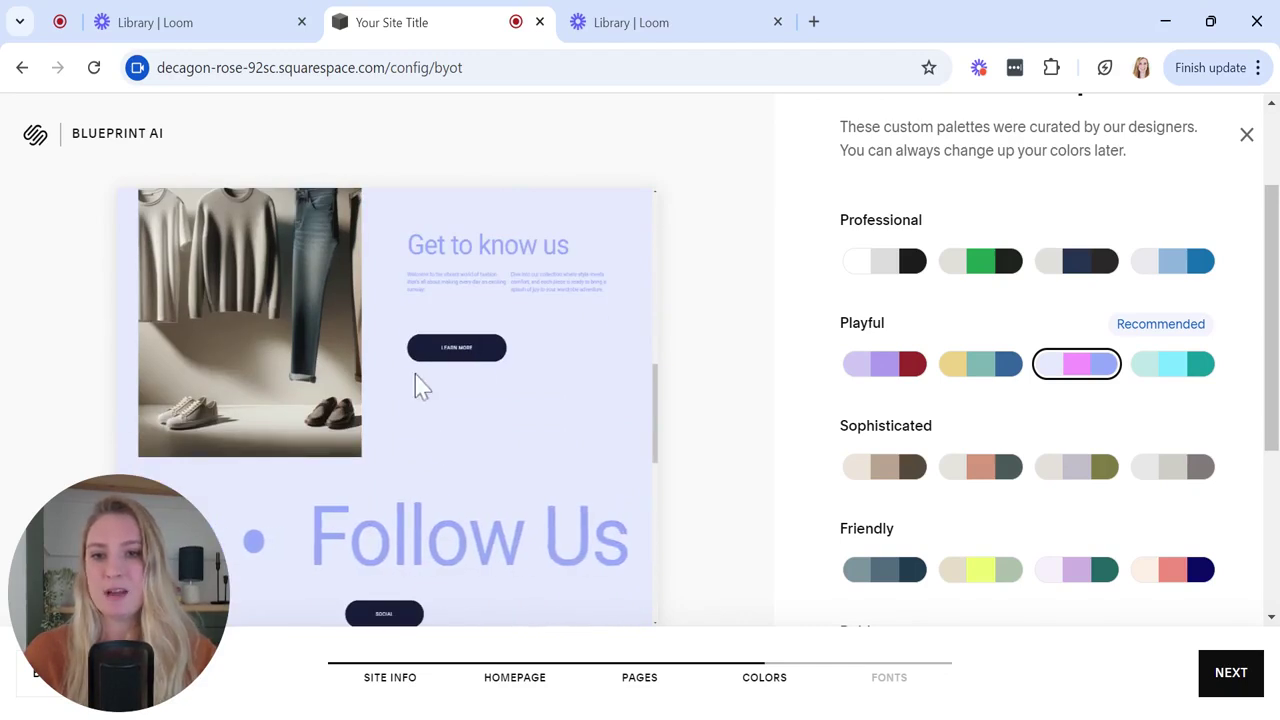
pyautogui.scroll(-1, 457, 530)
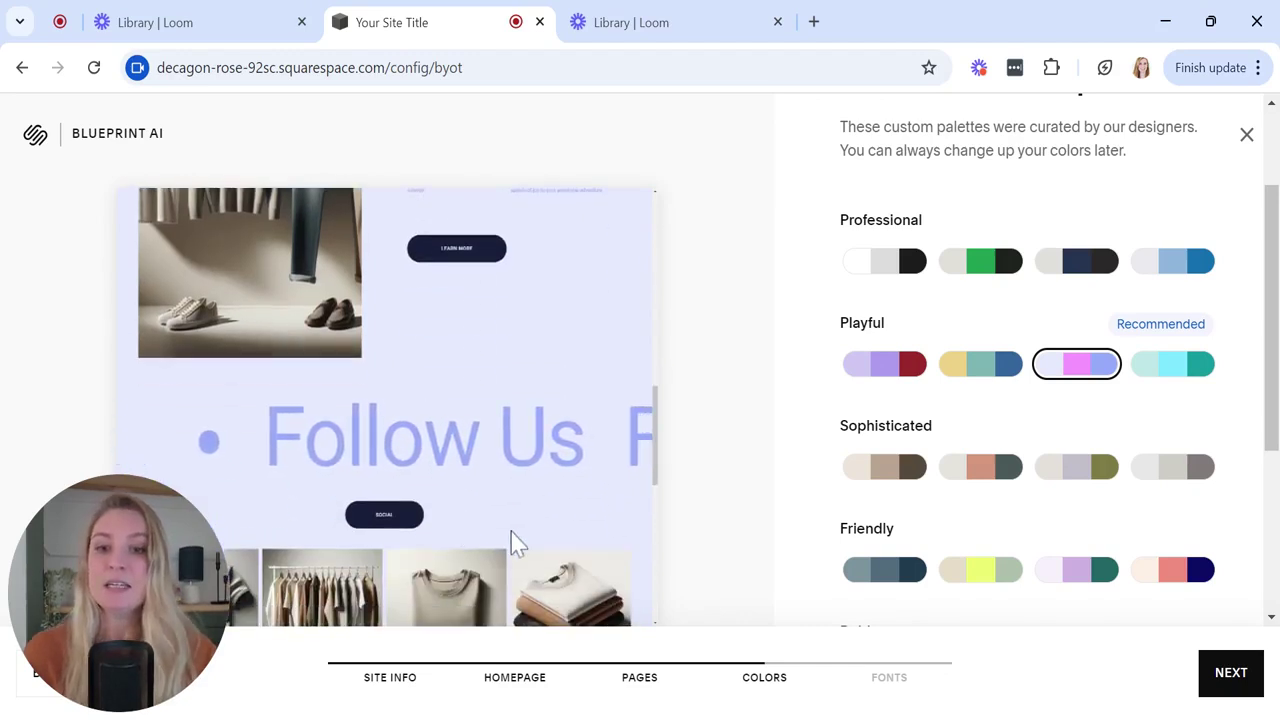
pyautogui.scroll(-2, 514, 543)
pyautogui.scroll(-2, 510, 540)
pyautogui.scroll(-2, 511, 543)
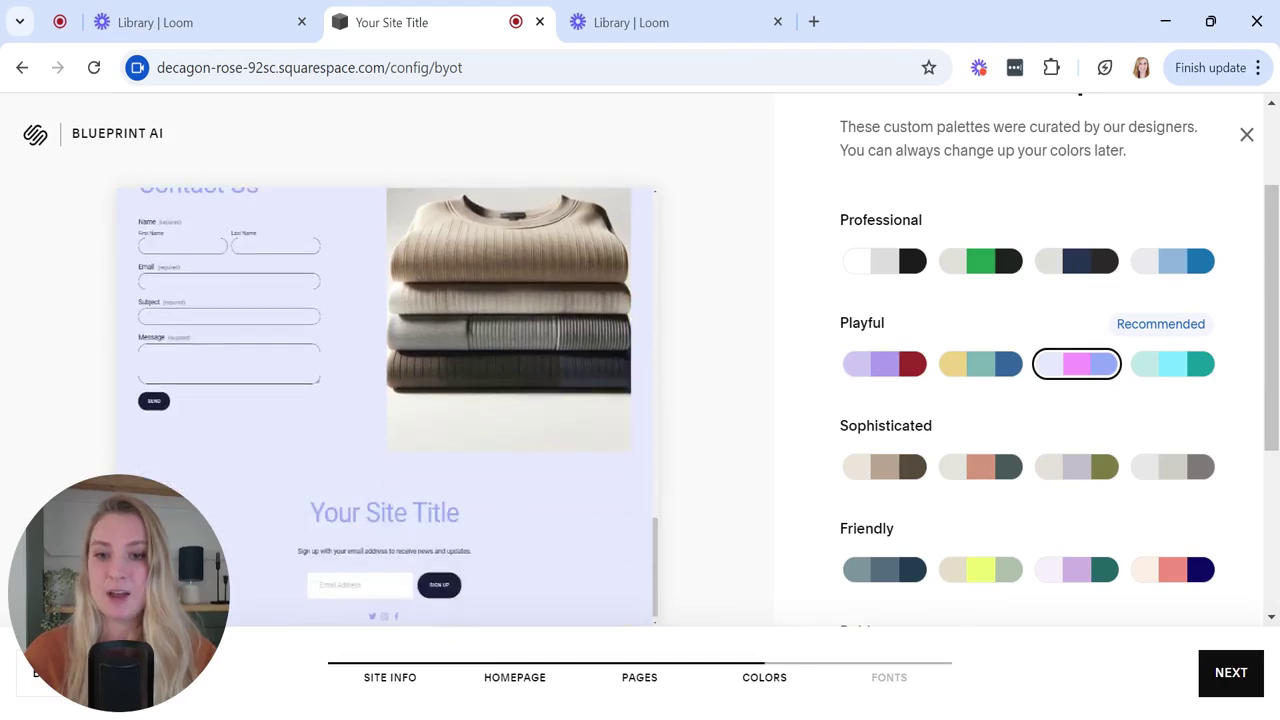
pyautogui.scroll(-2, 1237, 494)
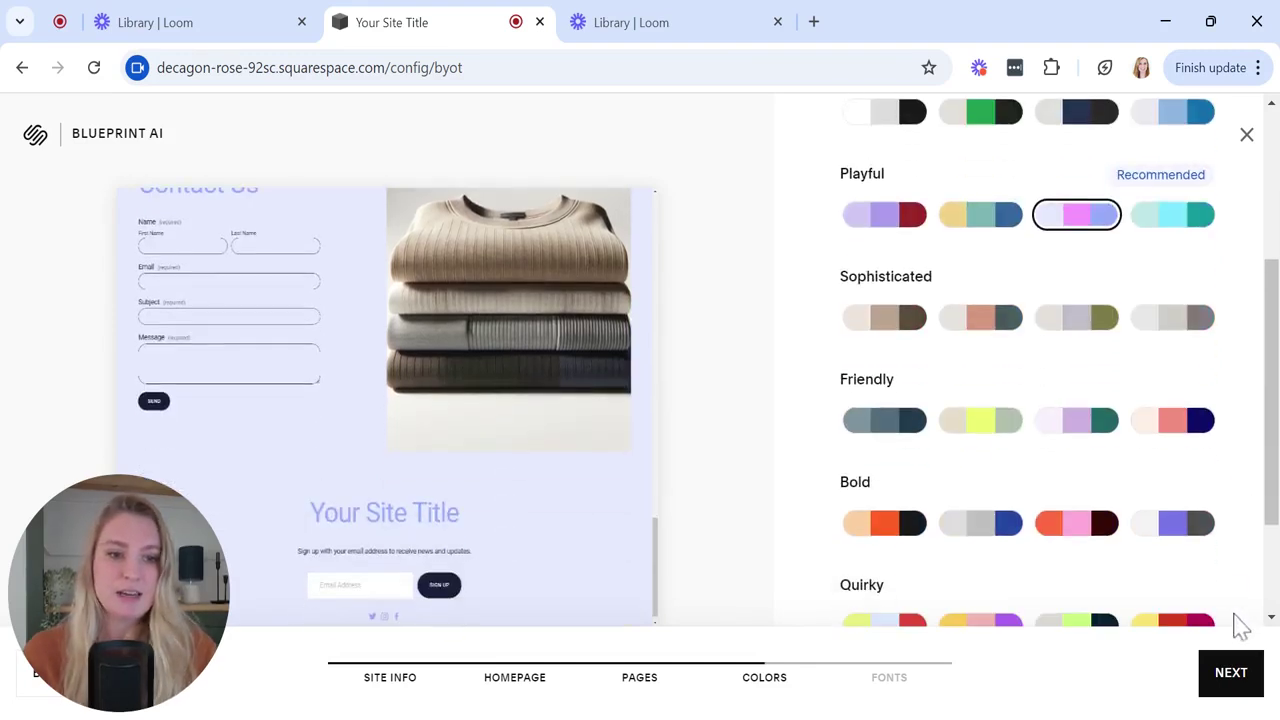
pyautogui.click(1231, 675)
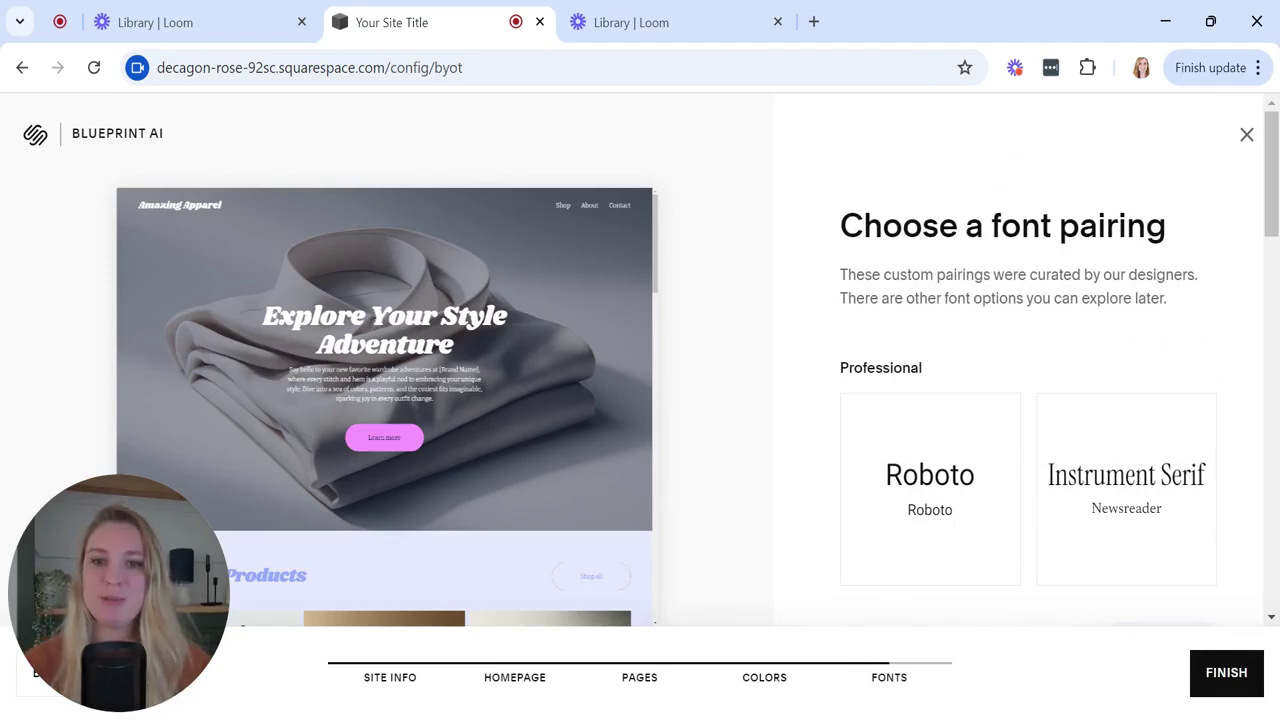
pyautogui.scroll(-2, 975, 370)
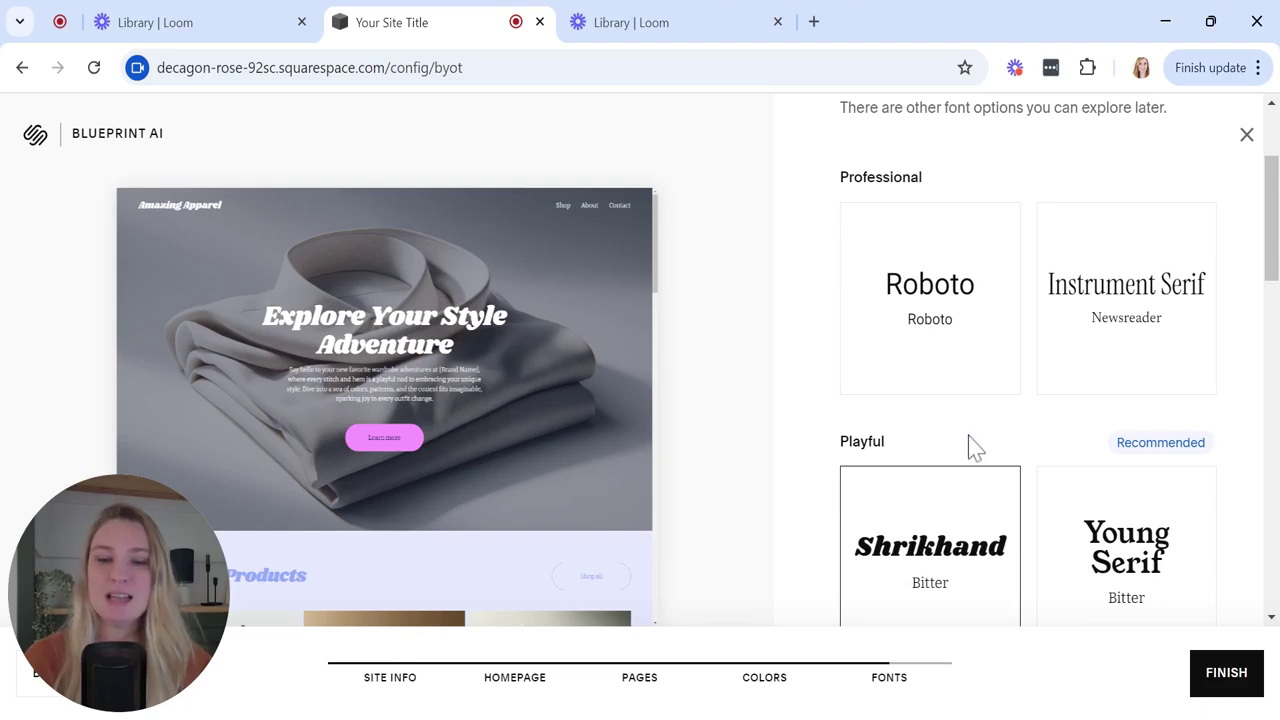
pyautogui.scroll(-2, 972, 446)
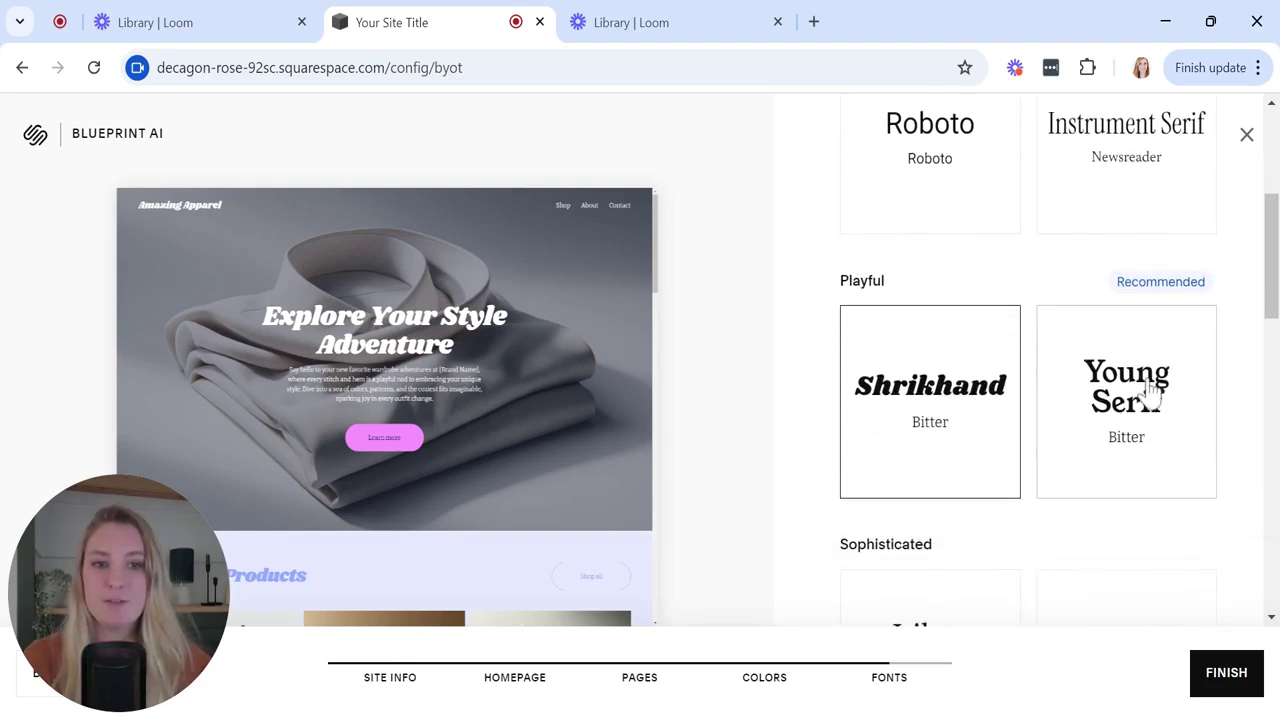
pyautogui.click(1090, 432)
pyautogui.scroll(-2, 515, 465)
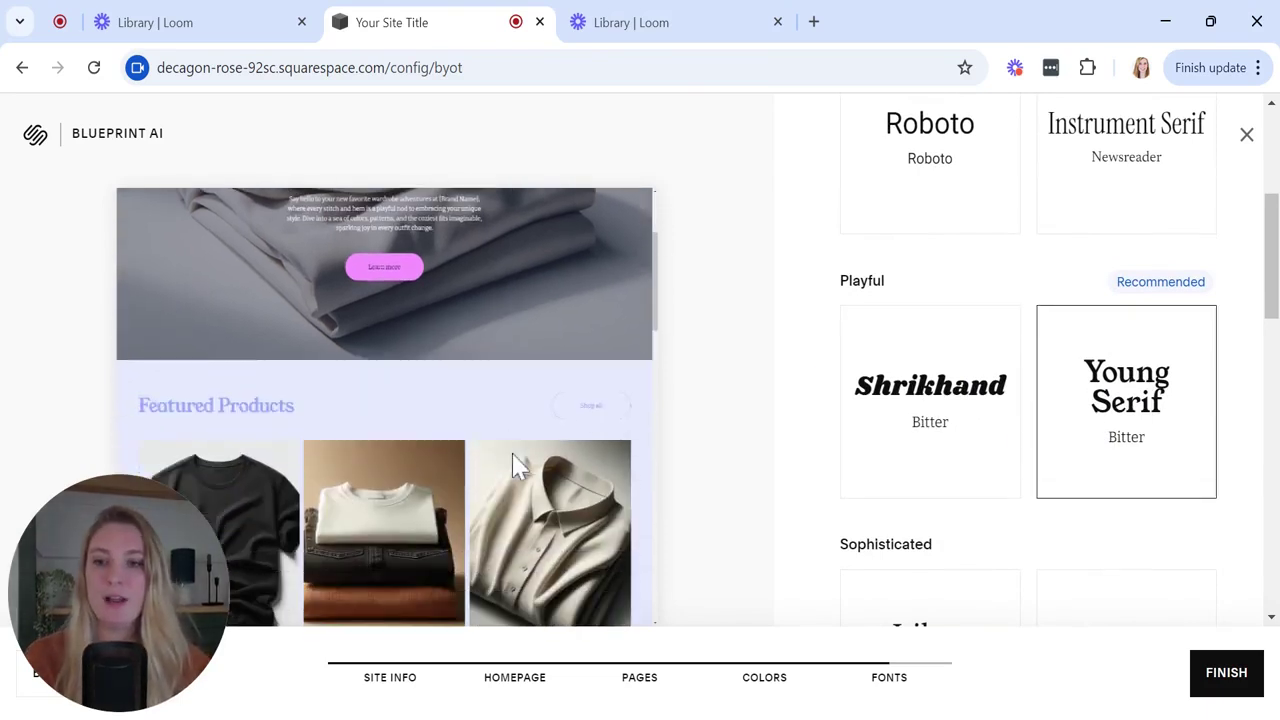
pyautogui.scroll(-2, 515, 465)
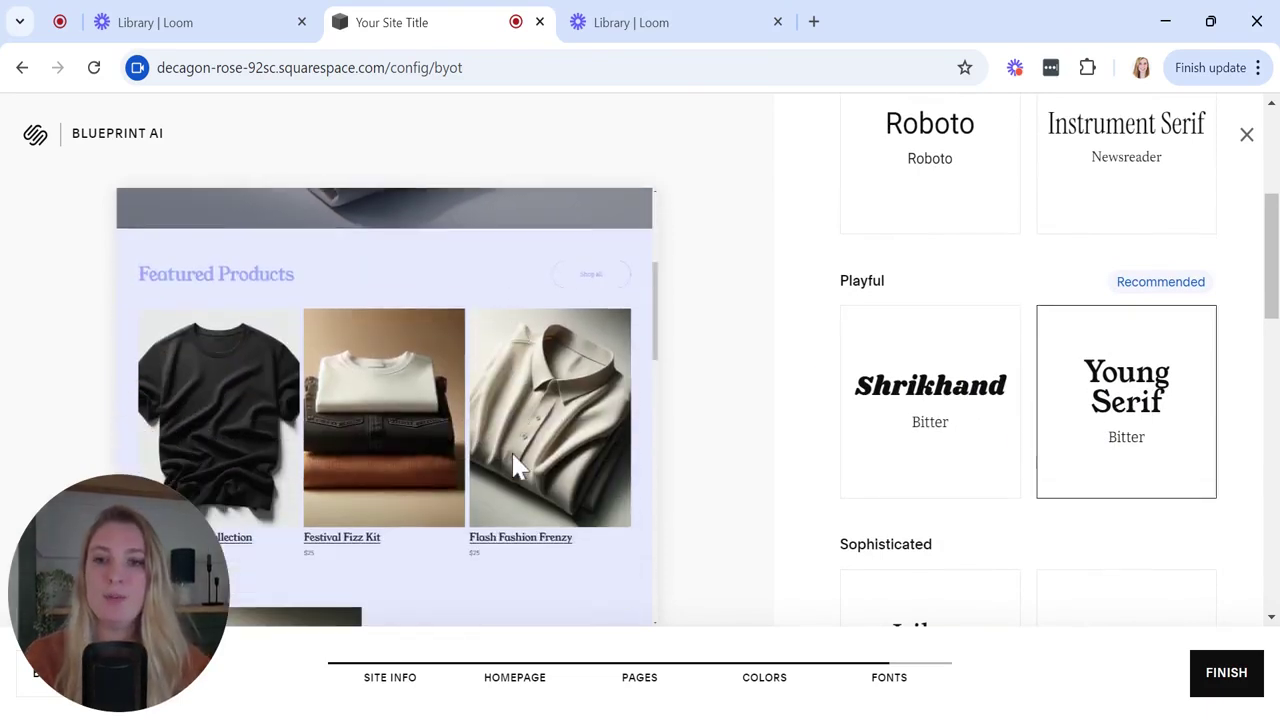
pyautogui.click(963, 394)
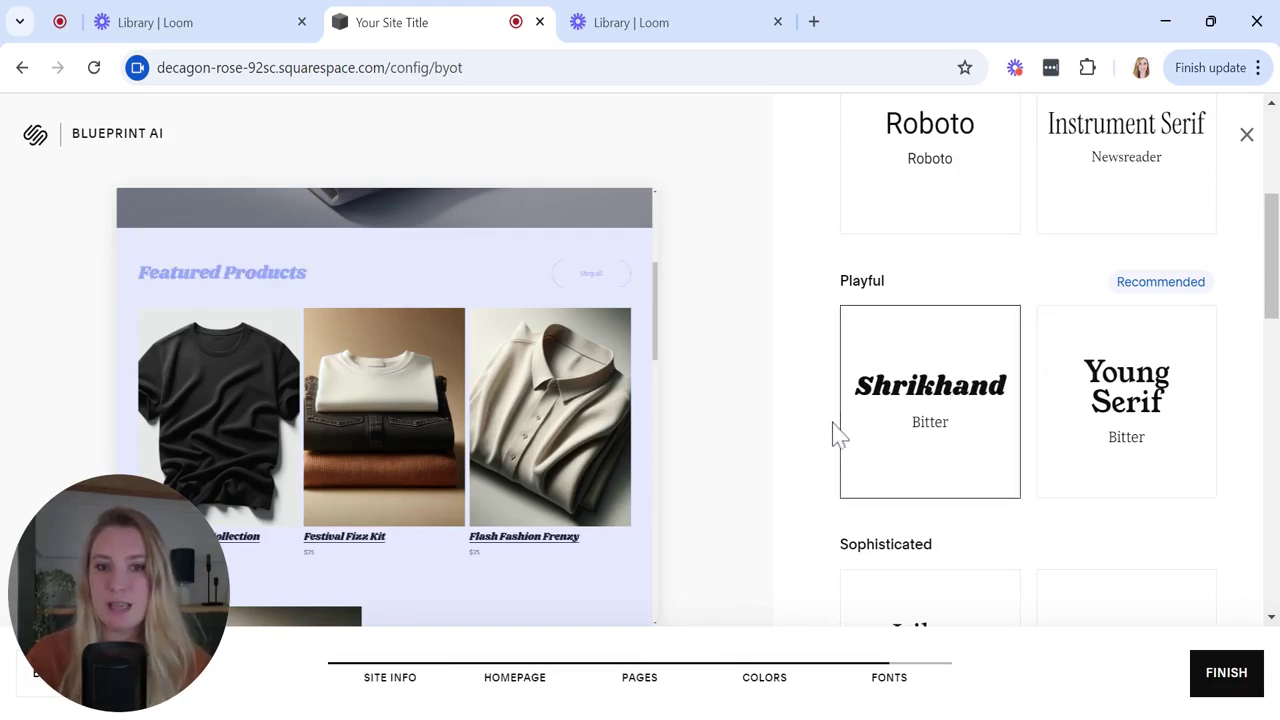
pyautogui.scroll(-3, 831, 434)
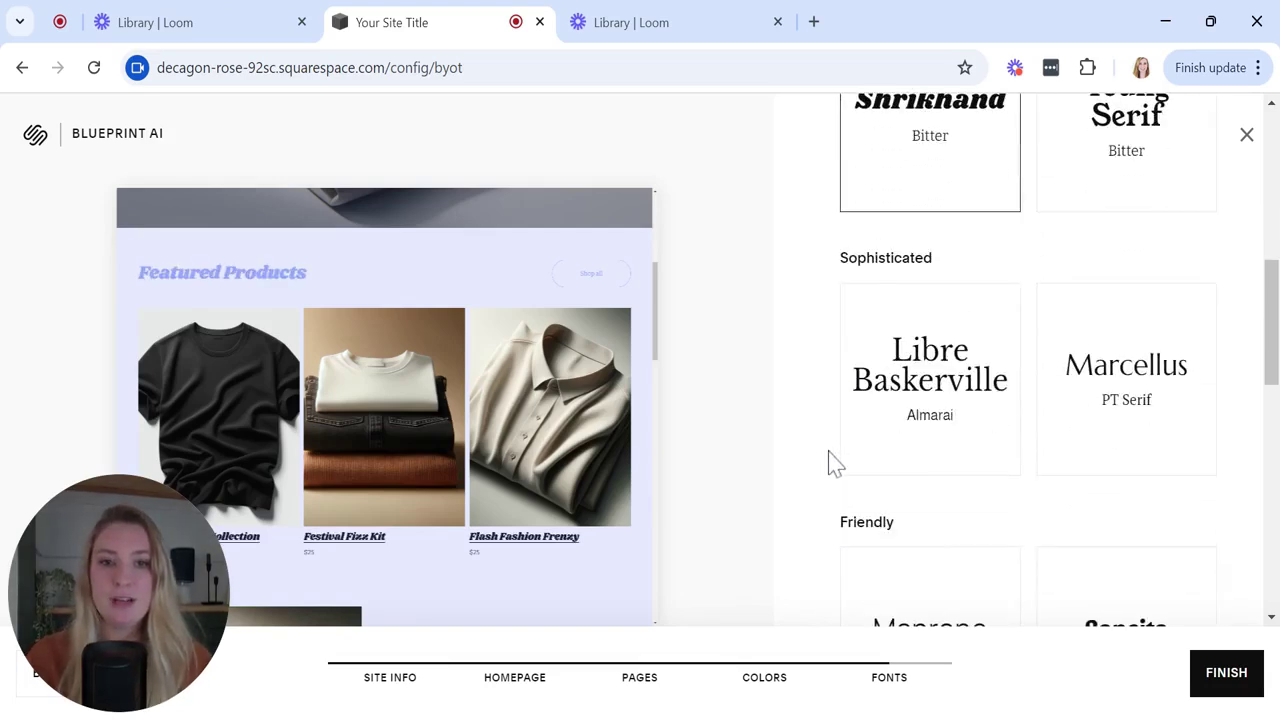
pyautogui.scroll(3, 829, 452)
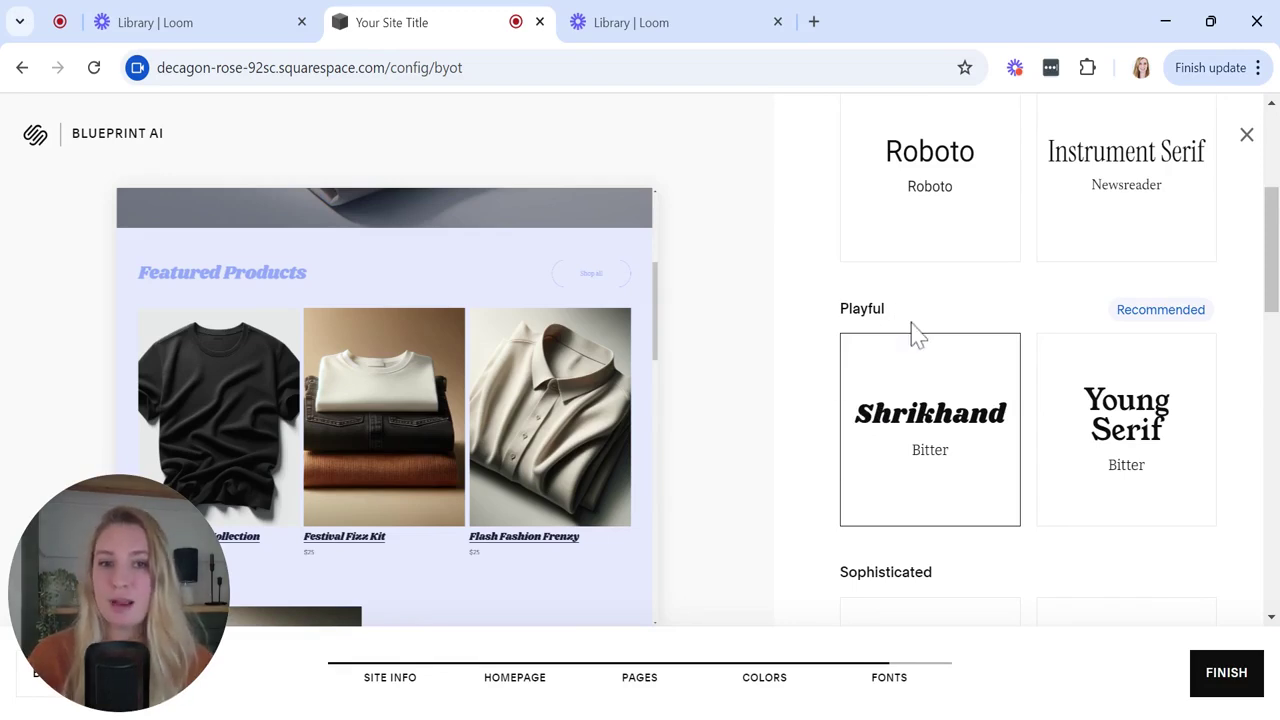
# Apply the Quirky Climate Crisis / Archivo font pairing and check it in the preview
pyautogui.scroll(2, 934, 331)
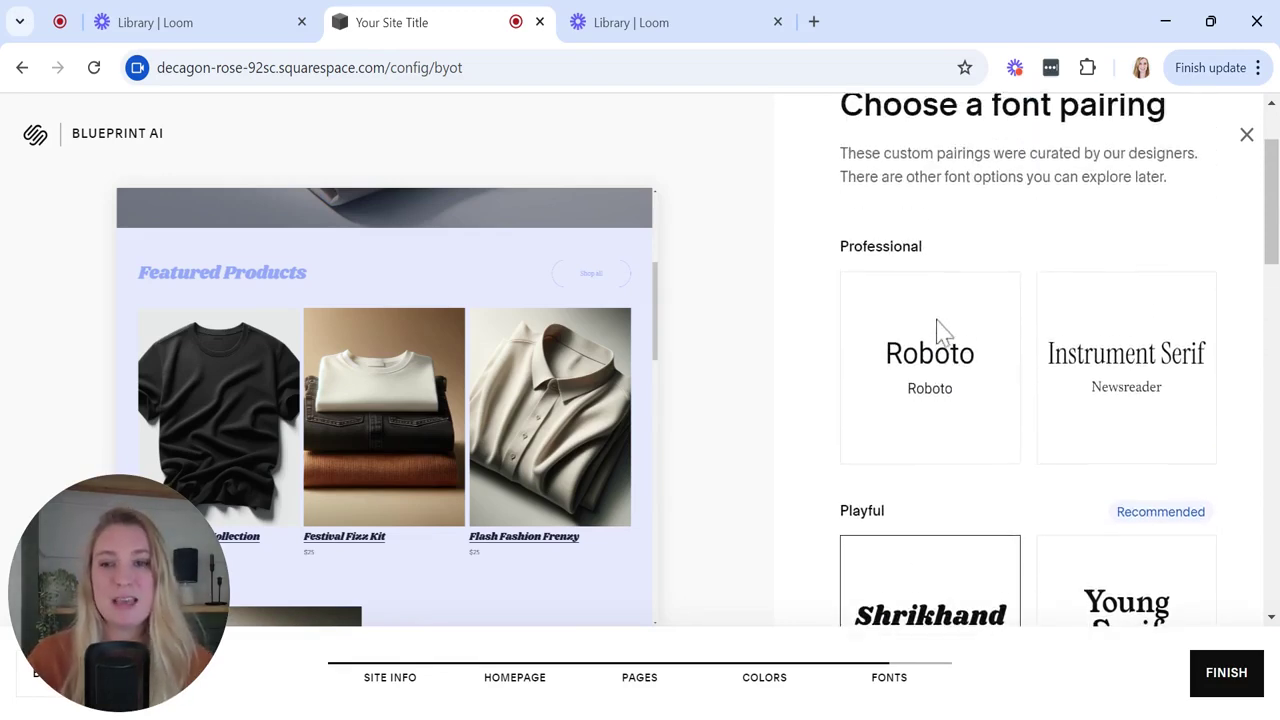
pyautogui.scroll(-3, 940, 330)
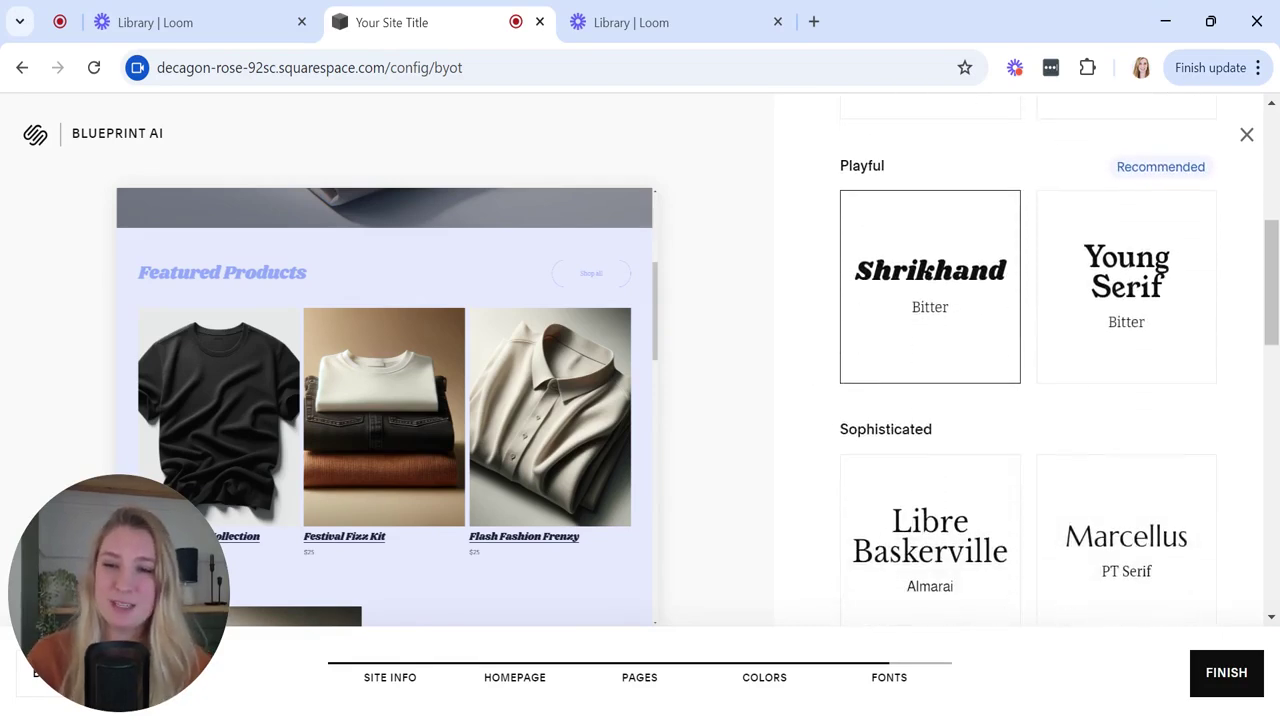
pyautogui.scroll(-1, 1028, 360)
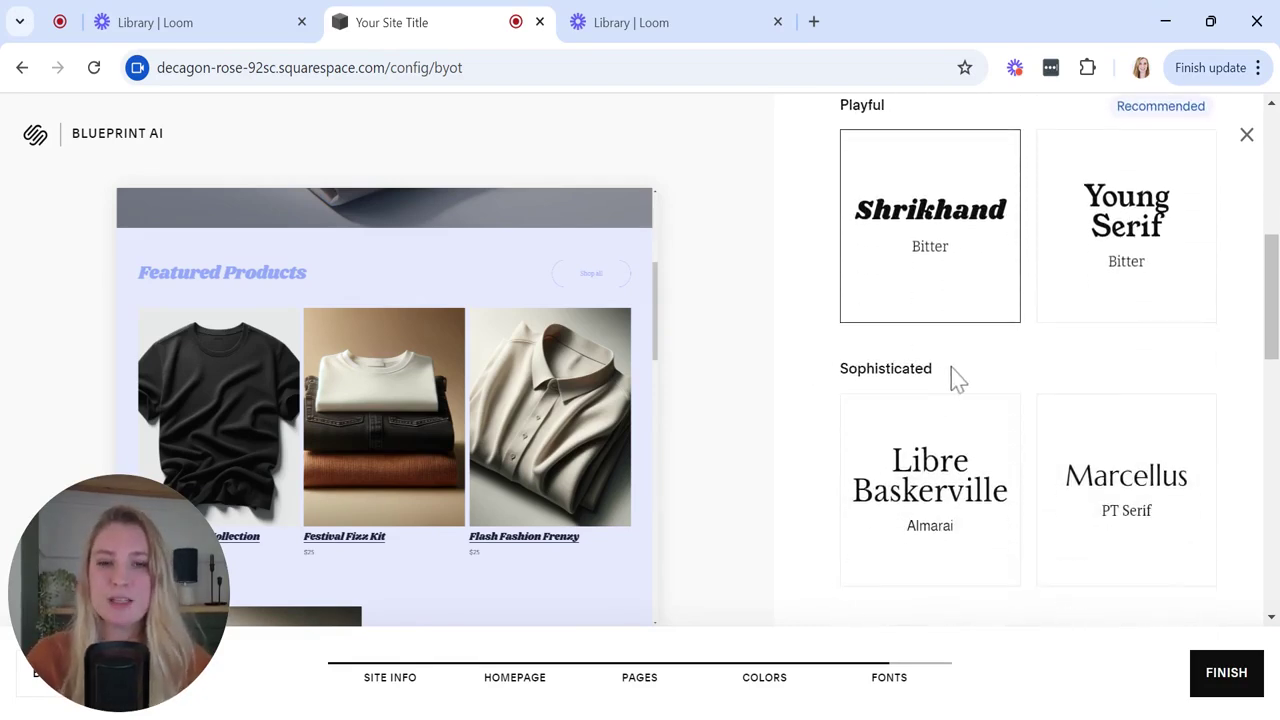
pyautogui.scroll(-4, 965, 383)
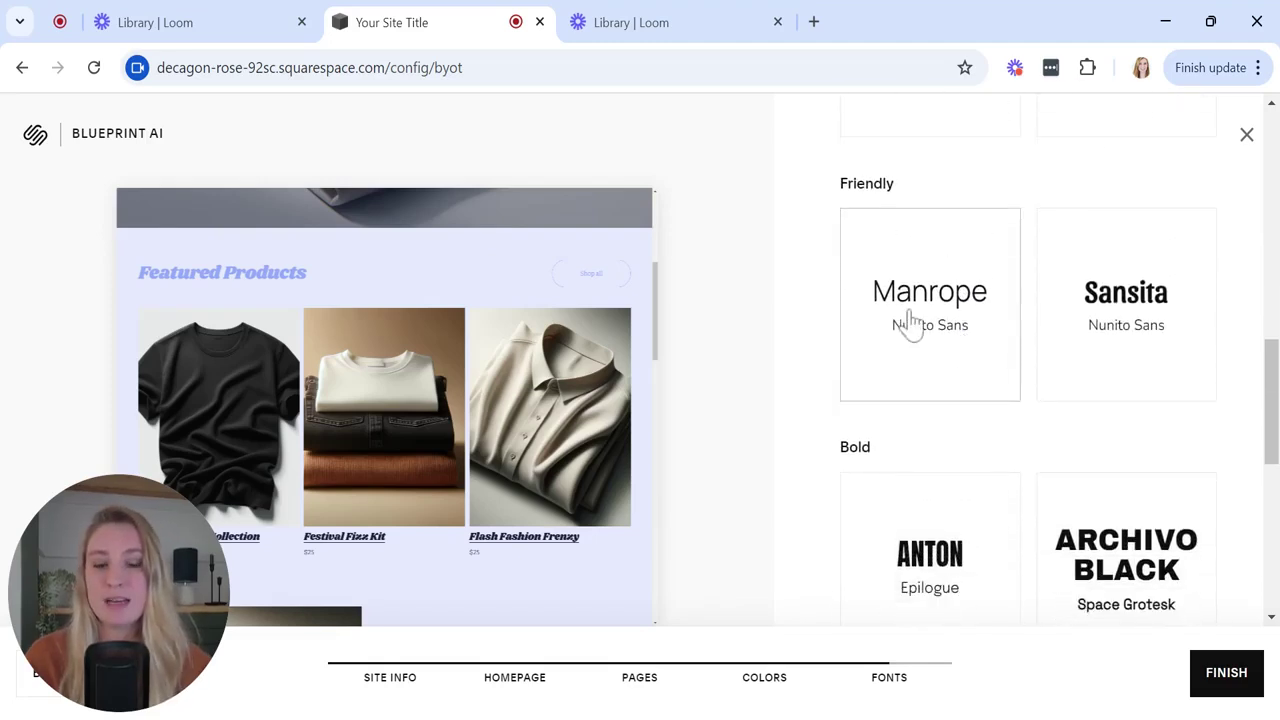
pyautogui.scroll(-4, 915, 330)
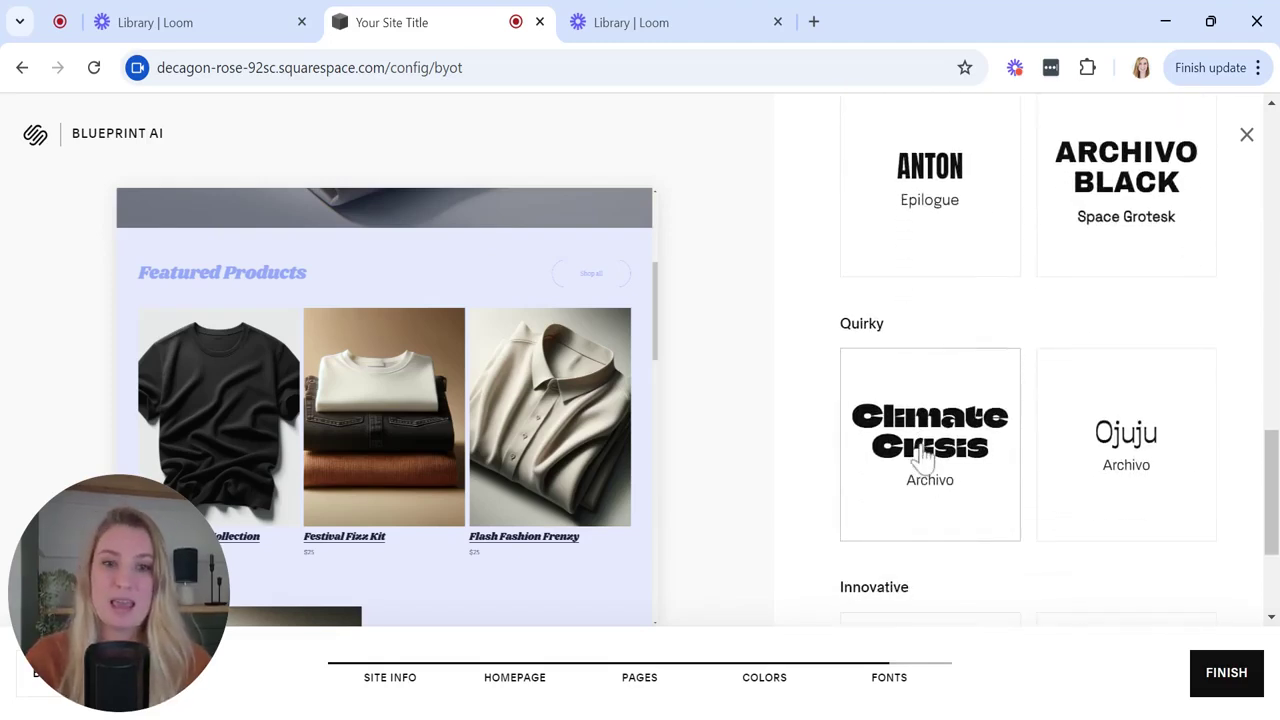
pyautogui.click(966, 450)
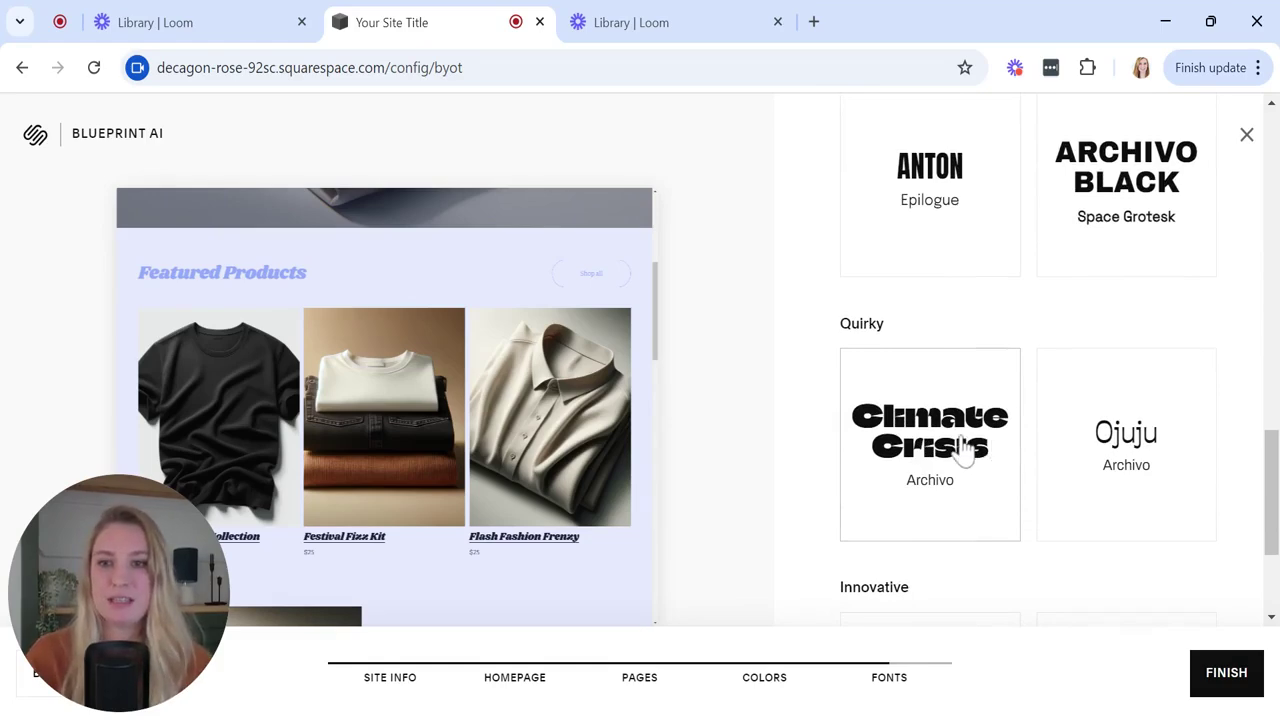
pyautogui.scroll(4, 436, 425)
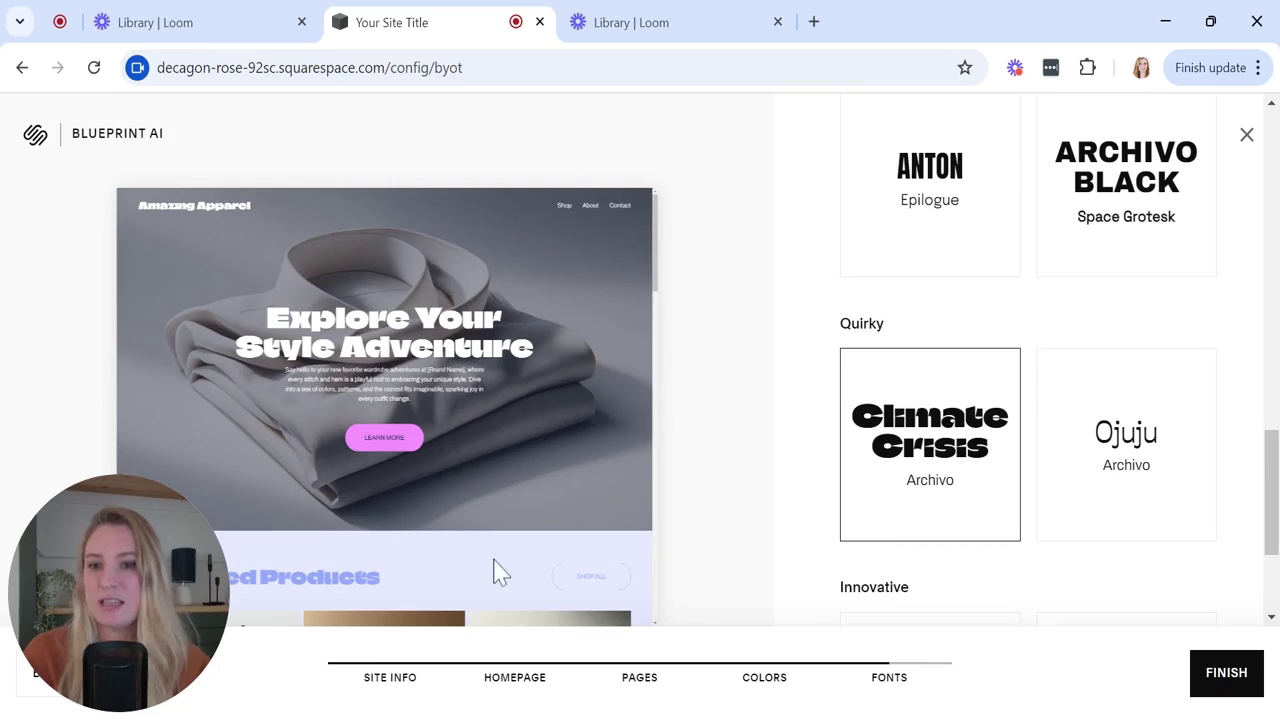
pyautogui.scroll(-5, 494, 571)
pyautogui.scroll(-2, 500, 570)
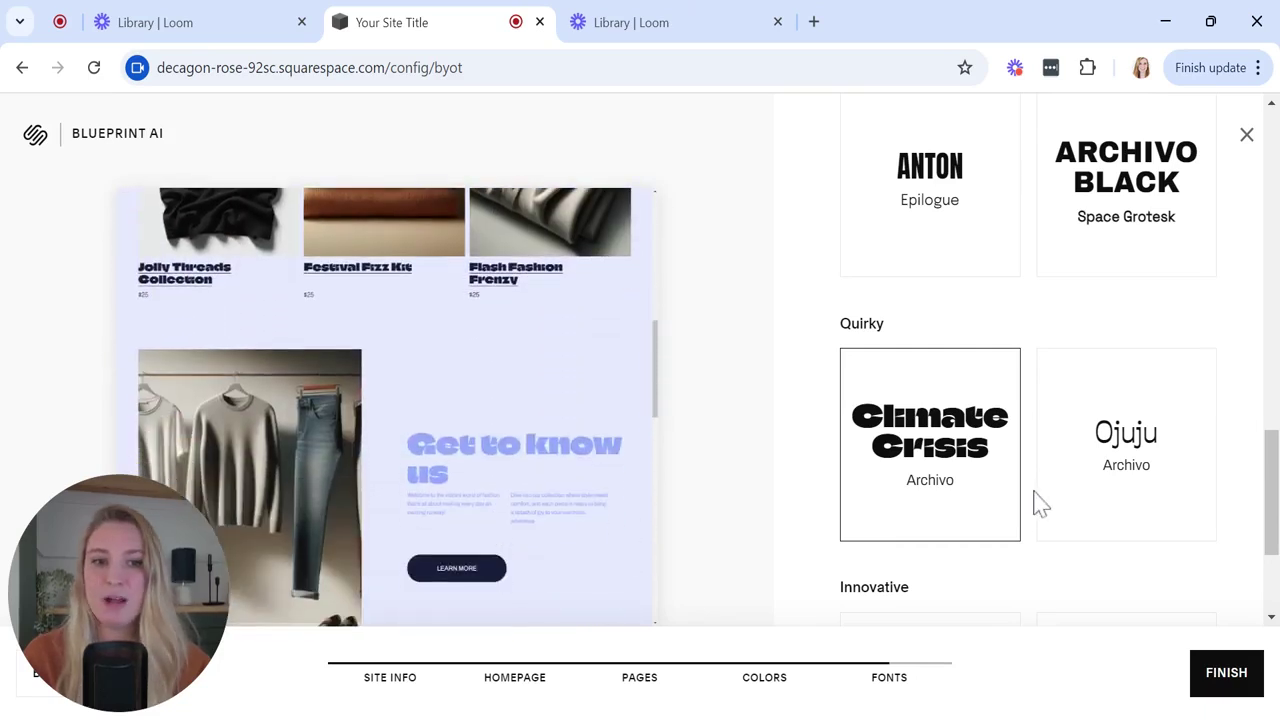
pyautogui.scroll(-2, 993, 549)
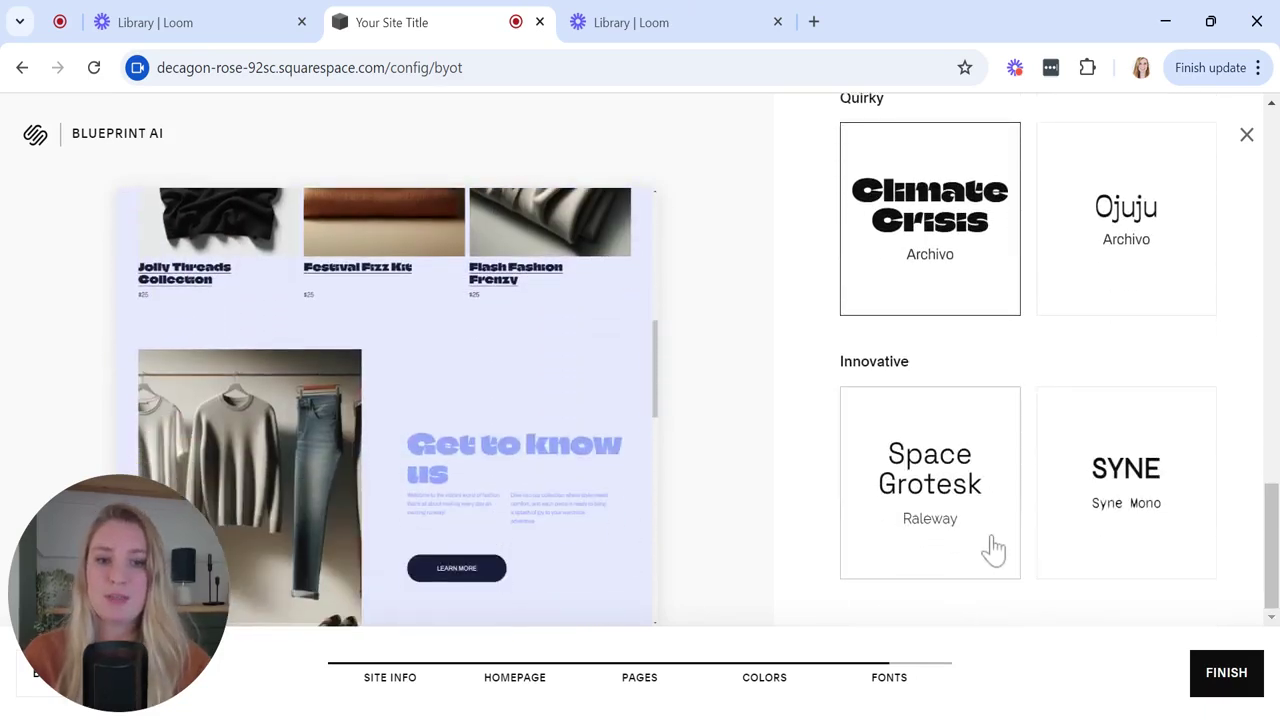
# Finish the Blueprint setup and scroll through the generated Amazing Apparel home page in the editor
pyautogui.click(1227, 674)
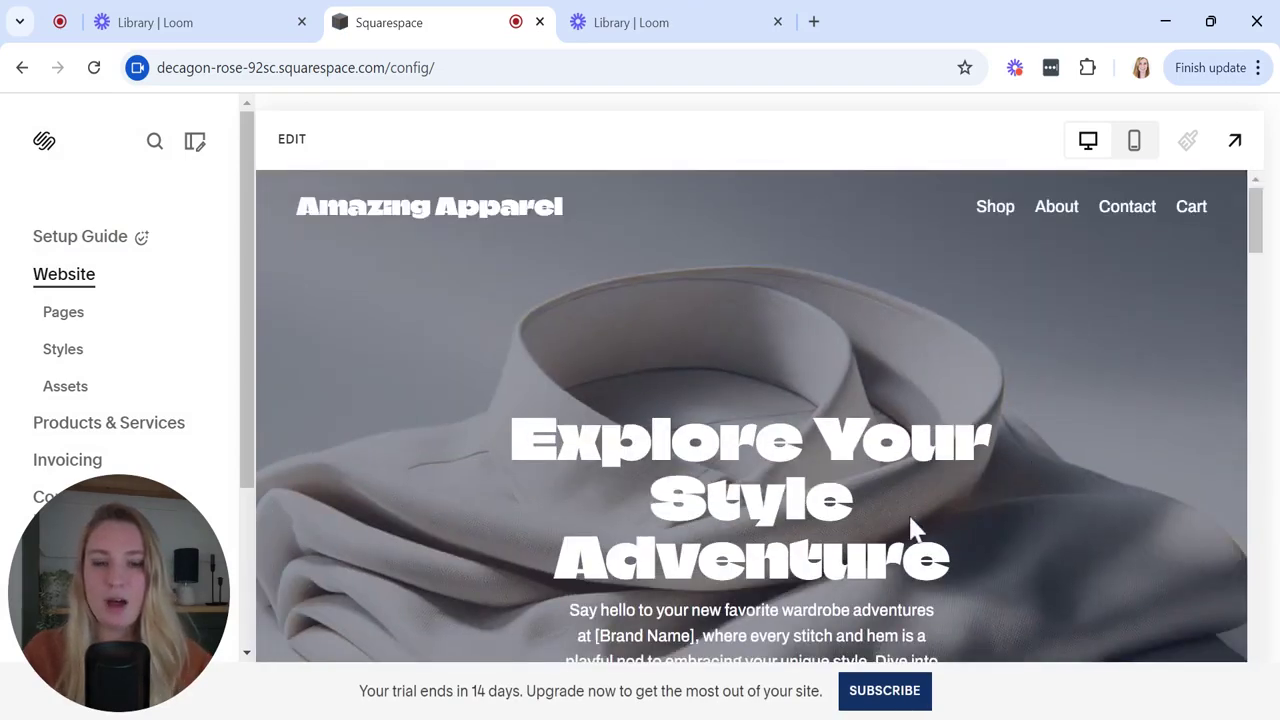
pyautogui.scroll(-1, 912, 527)
pyautogui.scroll(-3, 912, 527)
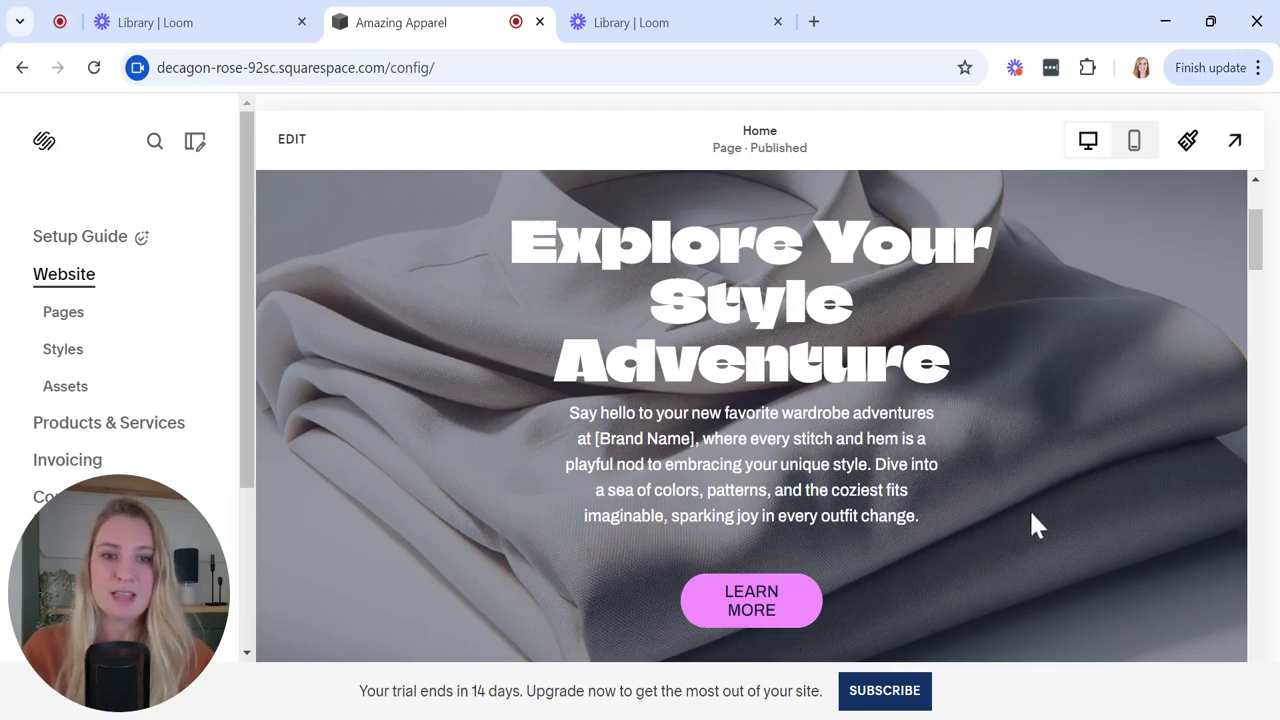
pyautogui.scroll(-6, 1031, 523)
pyautogui.scroll(-4, 760, 416)
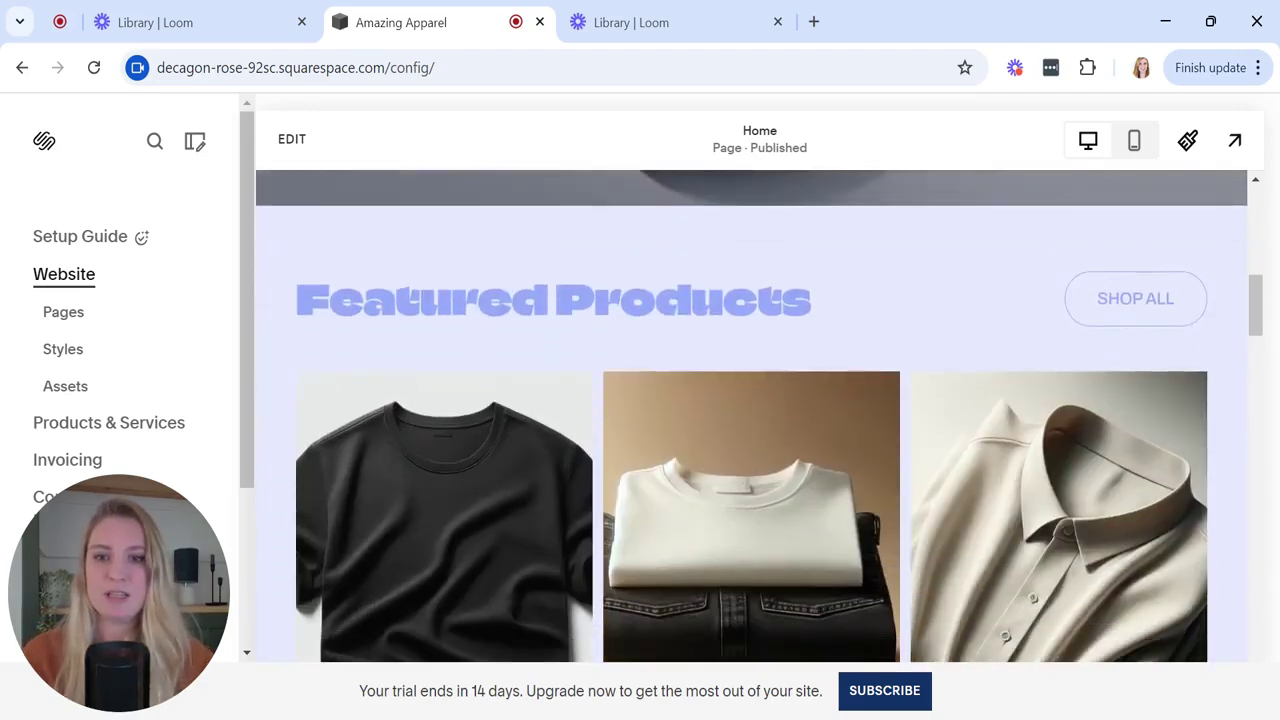
pyautogui.scroll(-7, 1178, 485)
pyautogui.scroll(-10, 1172, 486)
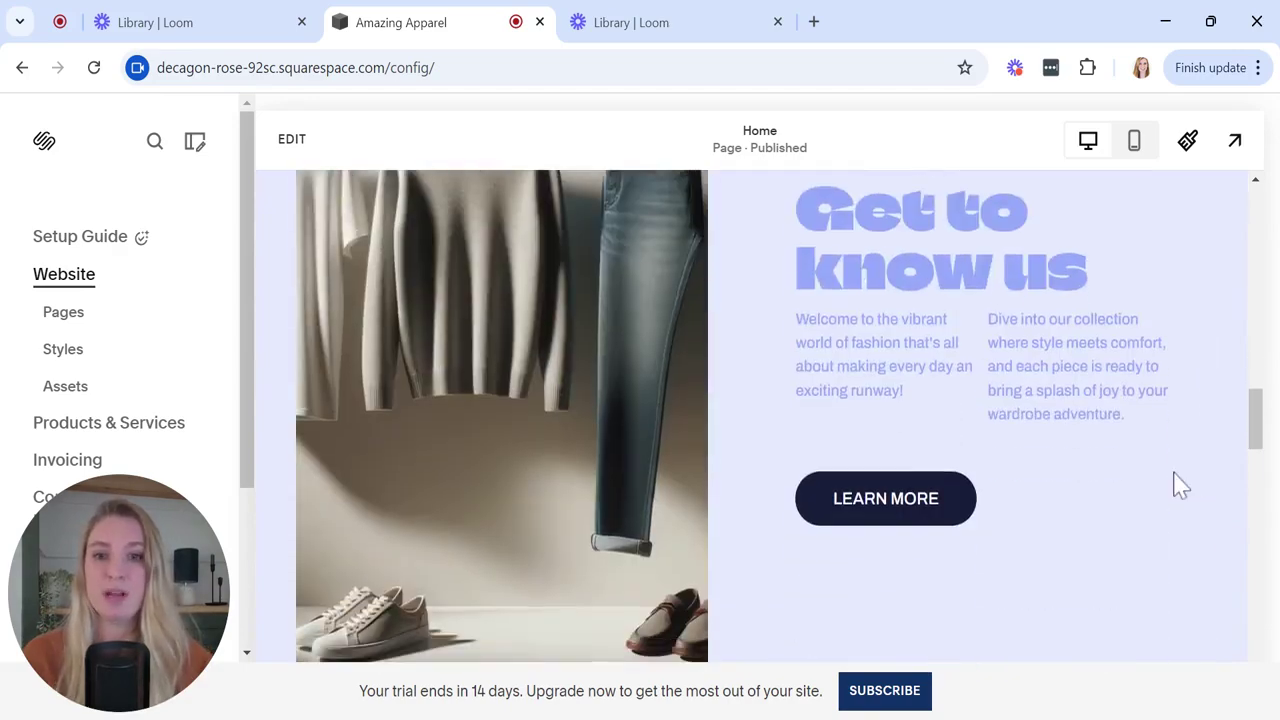
pyautogui.scroll(-9, 750, 410)
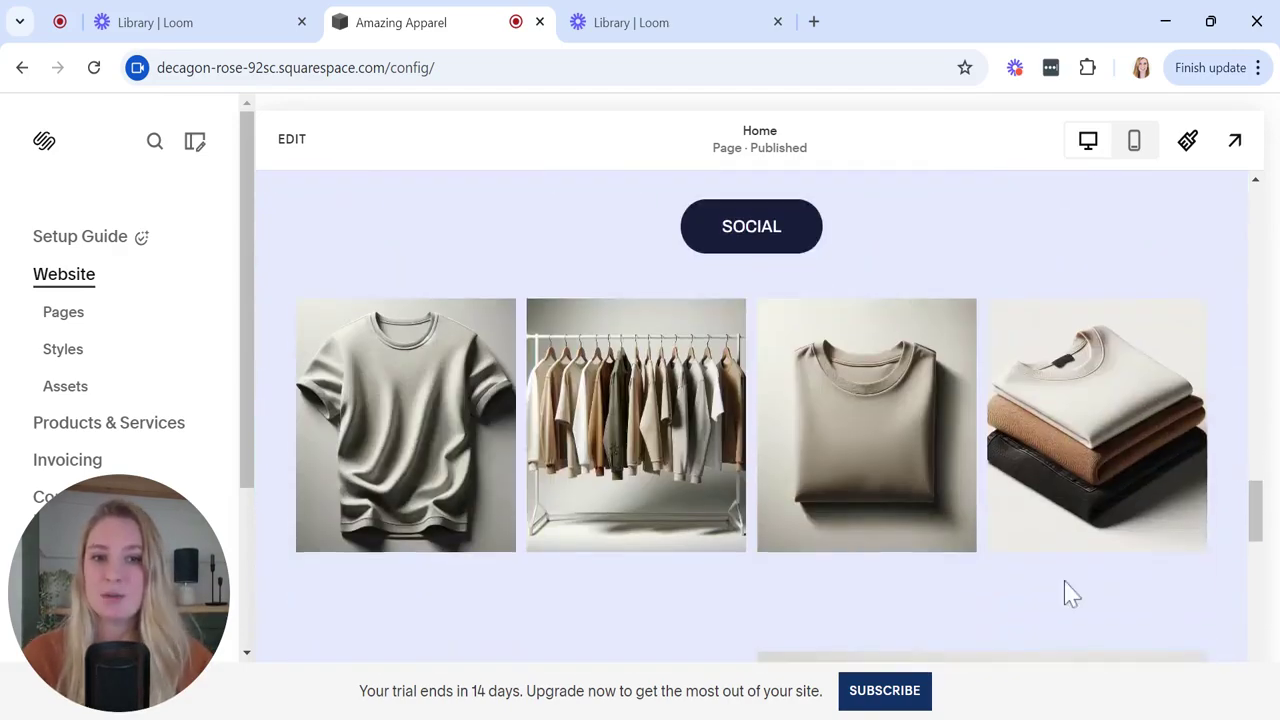
pyautogui.scroll(-15, 1066, 591)
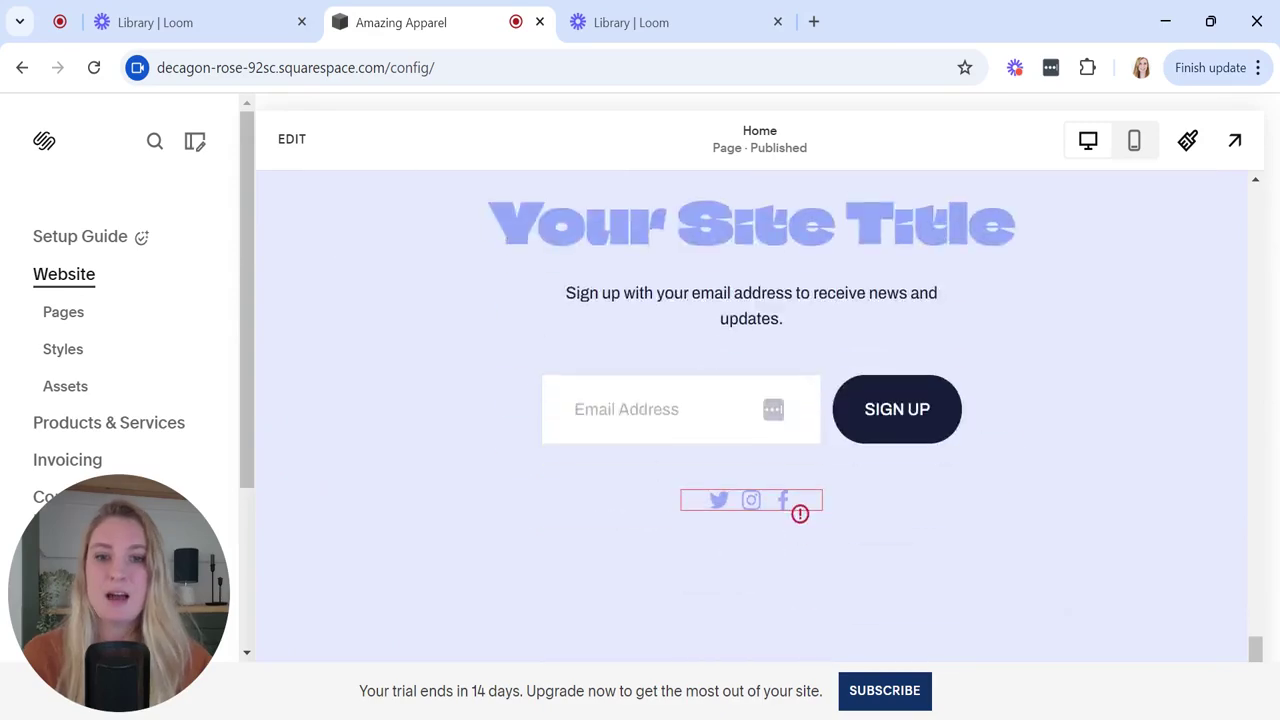
pyautogui.scroll(20, 1150, 414)
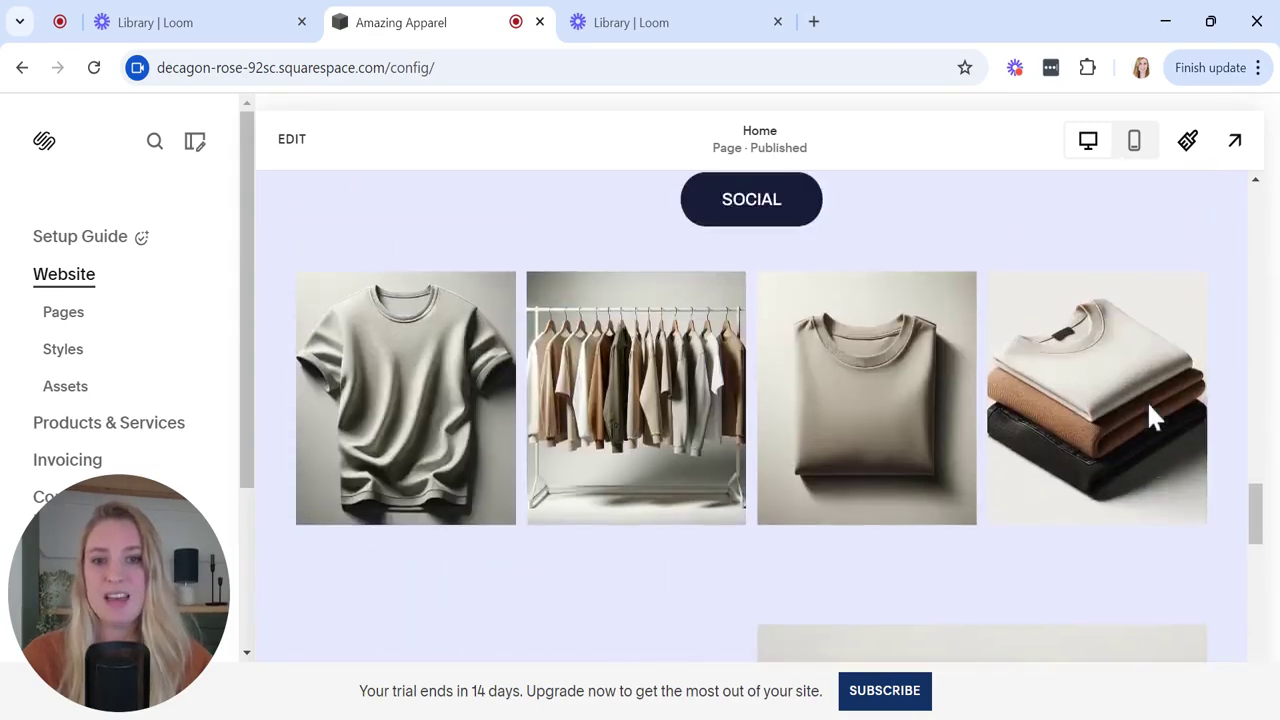
pyautogui.scroll(15, 750, 415)
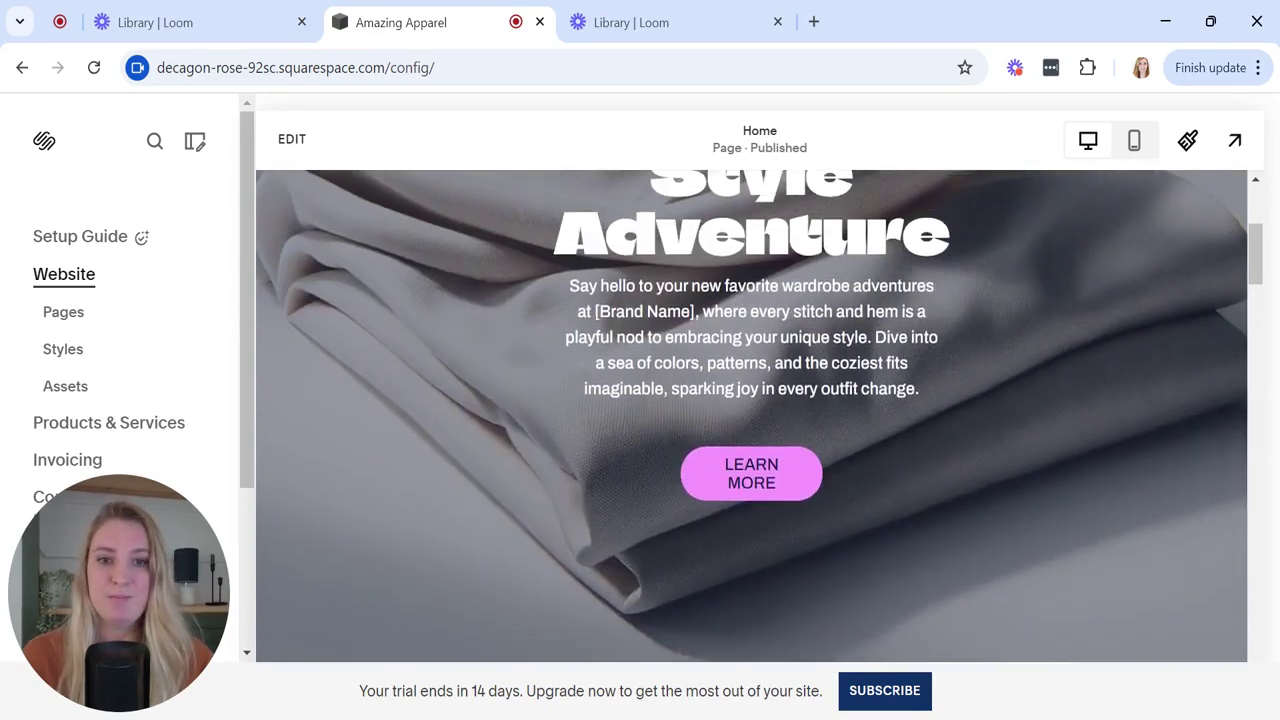
pyautogui.scroll(-4, 750, 415)
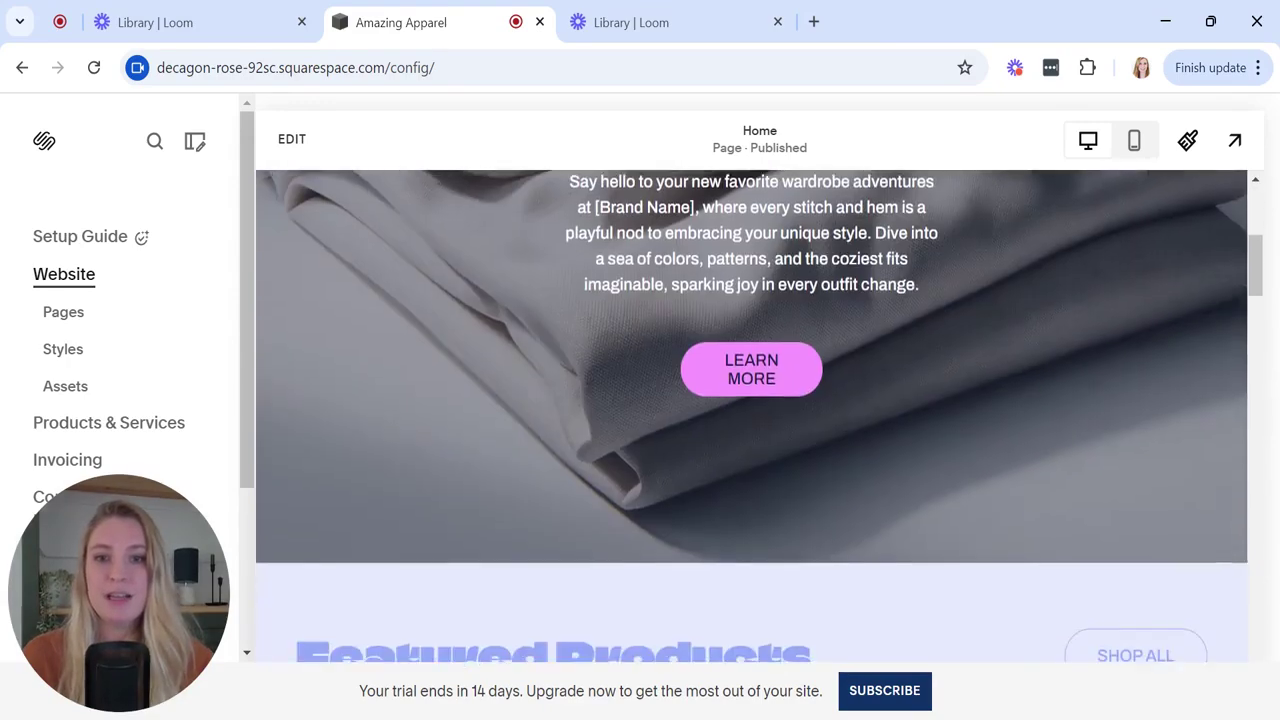
pyautogui.scroll(-3, 750, 415)
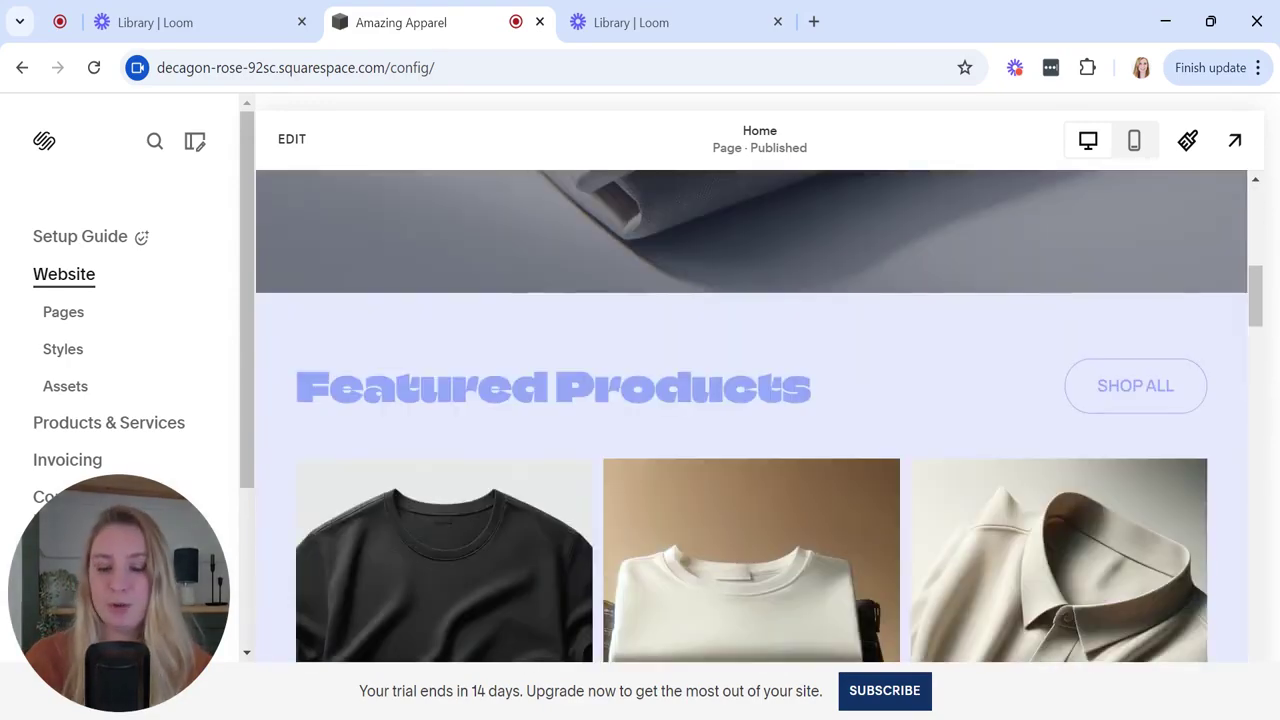
pyautogui.scroll(5, 750, 415)
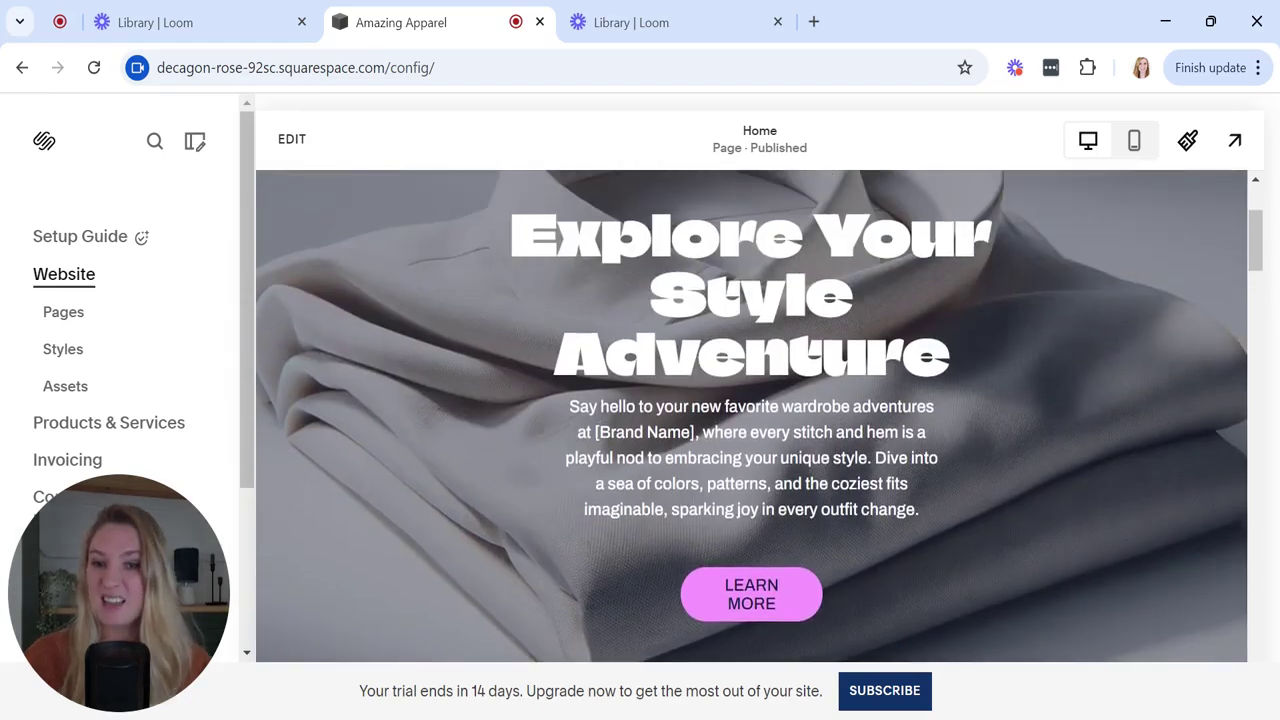
pyautogui.scroll(-5, 750, 415)
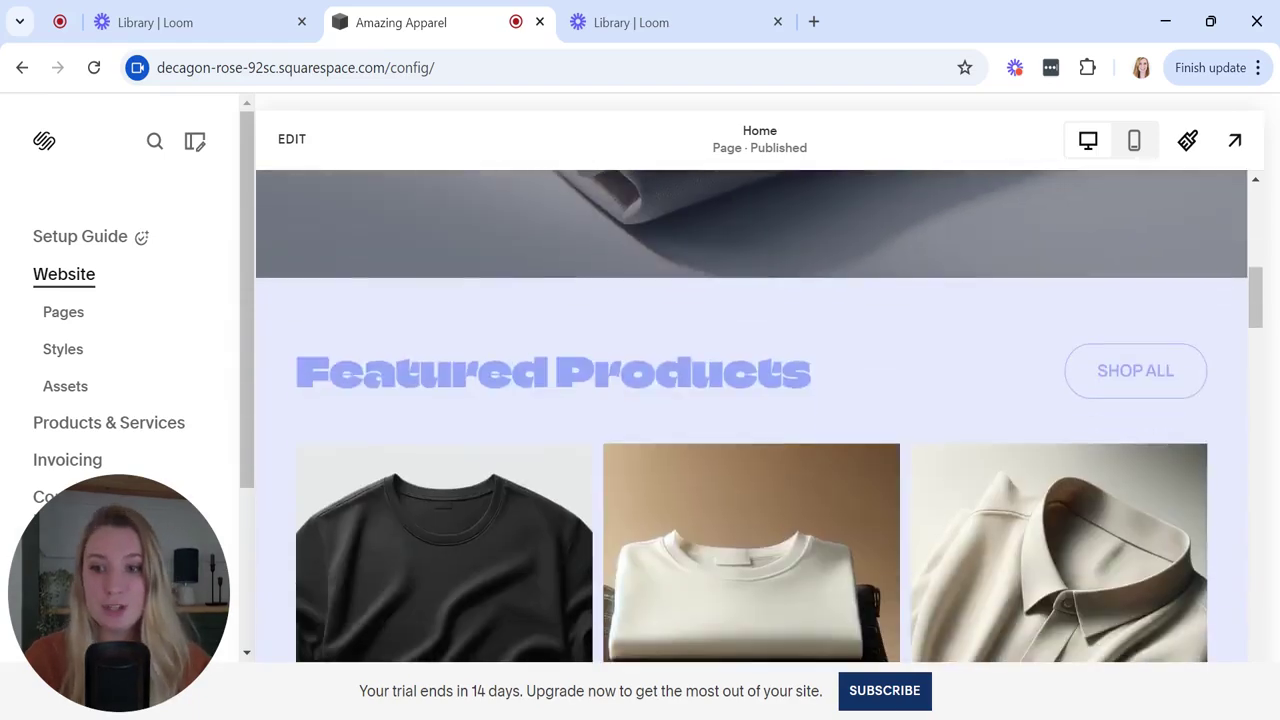
pyautogui.scroll(-6, 900, 515)
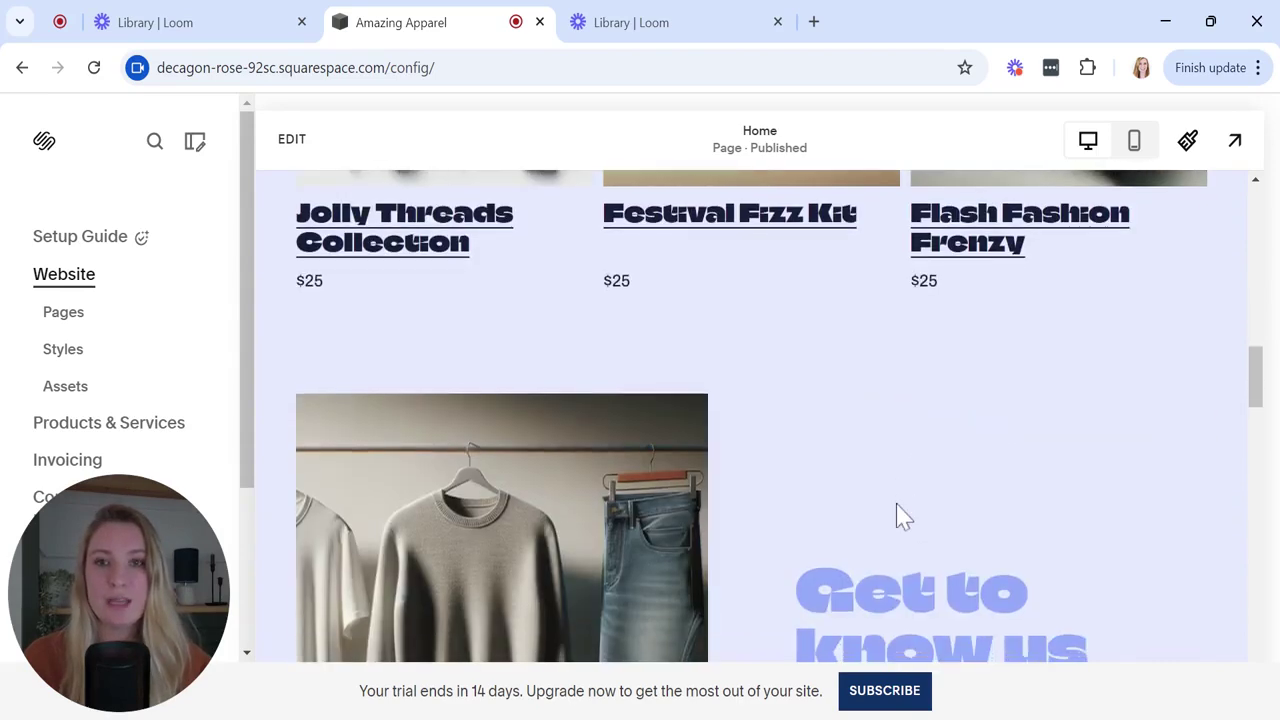